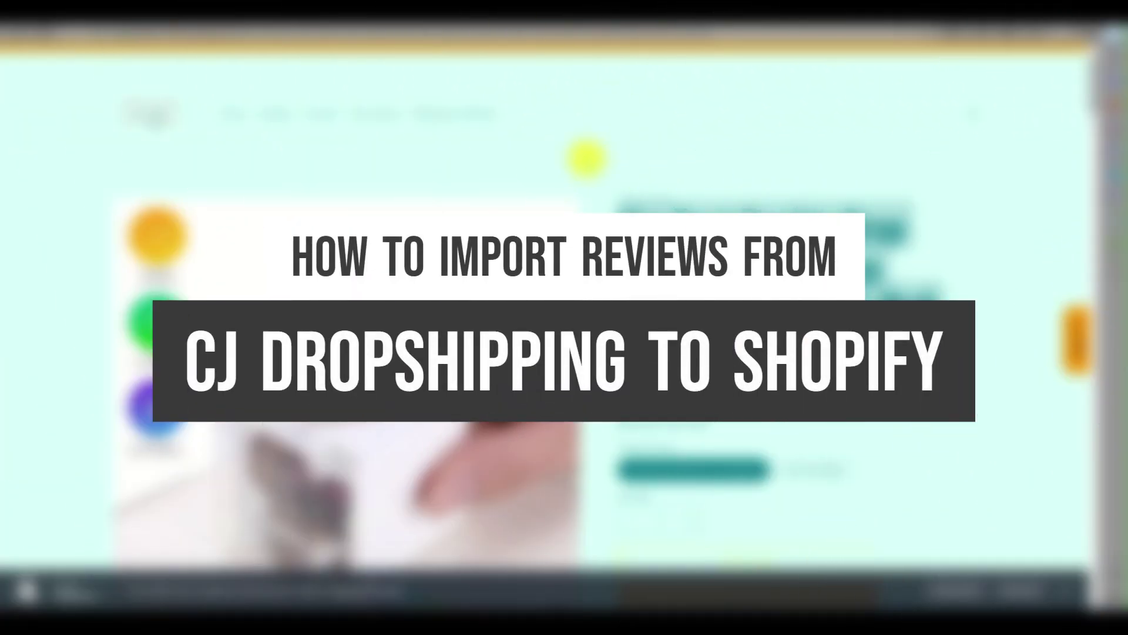
From the SHOP catalog, open the pink Thick Soft Bottom Simple Fashion Casual Sandals page (₱1,679.42 PHP)
scroll(597, 165, down, 3)
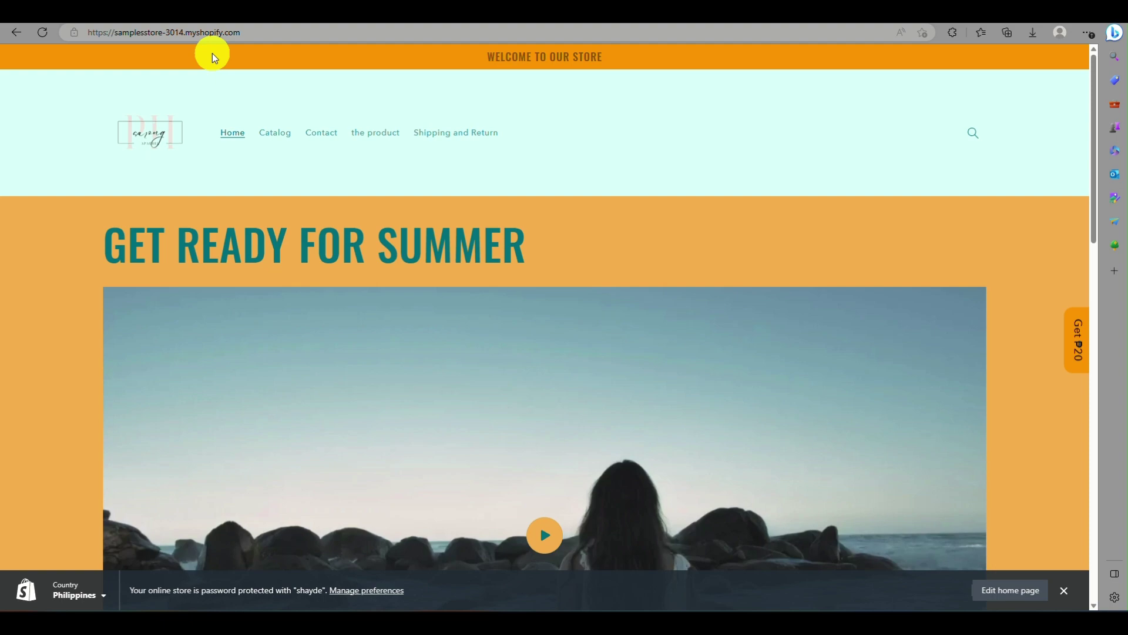
scroll(290, 233, down, 15)
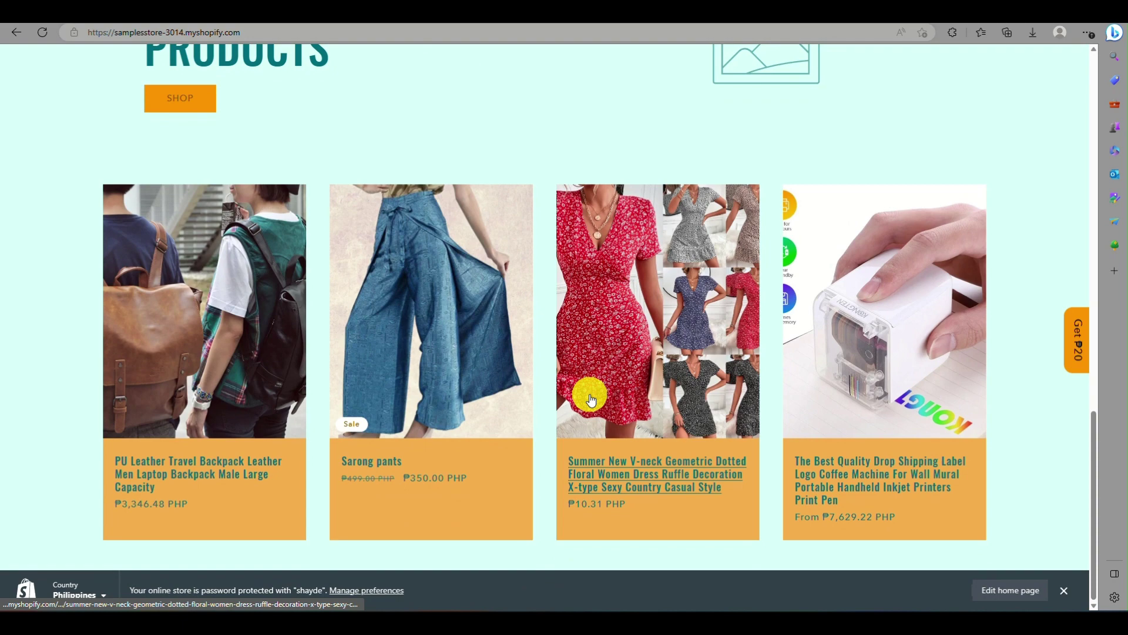
scroll(587, 392, up, 3)
click(203, 243)
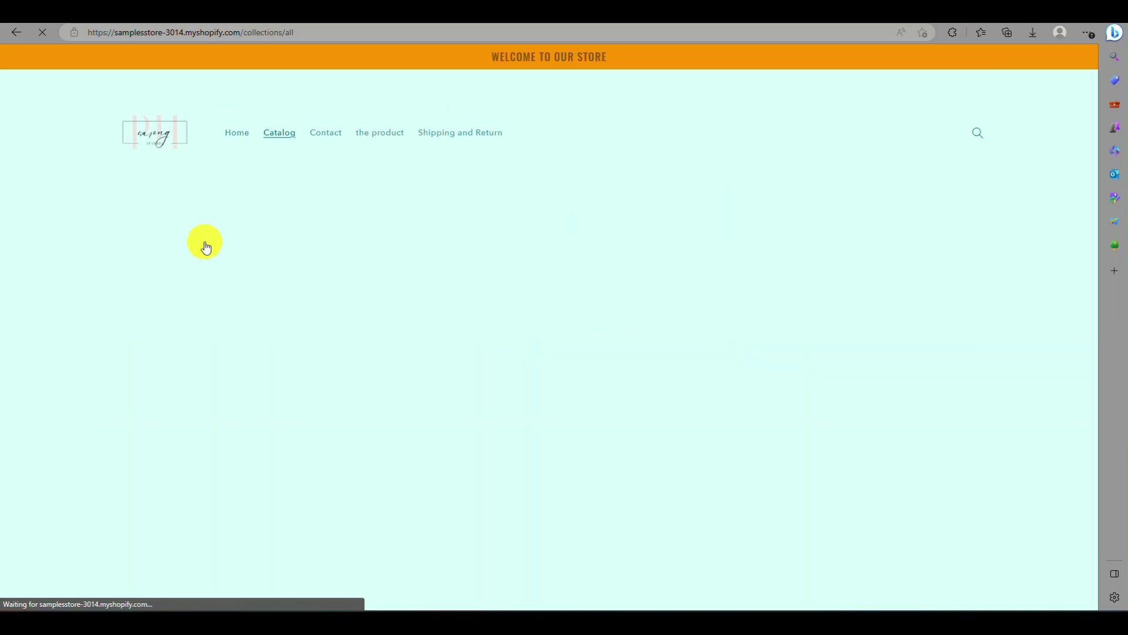
scroll(305, 448, down, 6)
scroll(305, 447, down, 1)
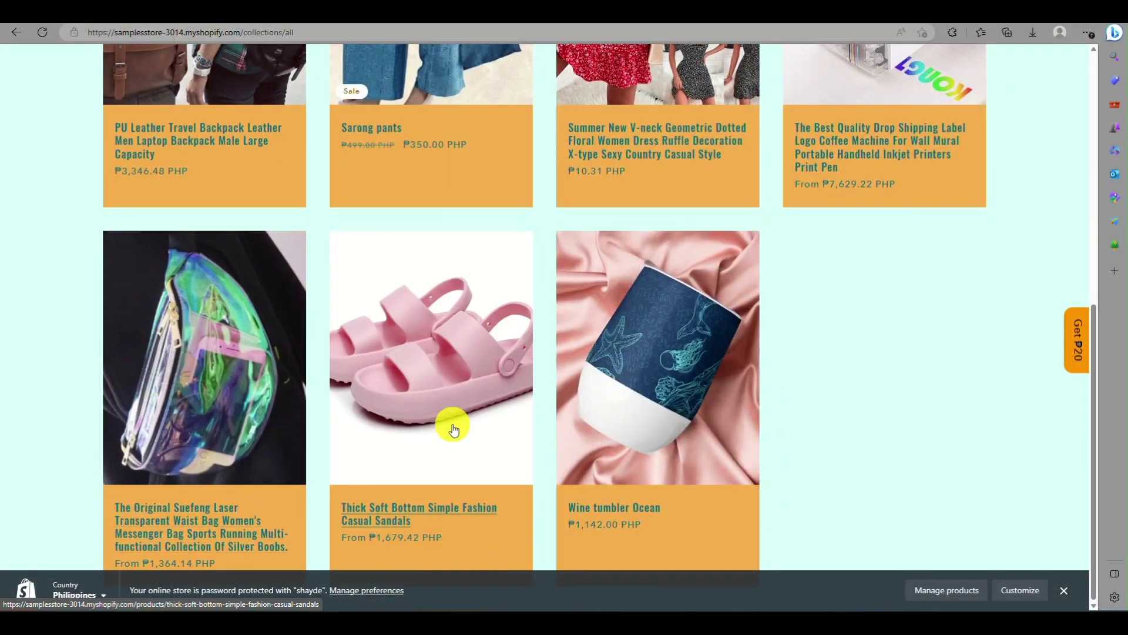
click(454, 429)
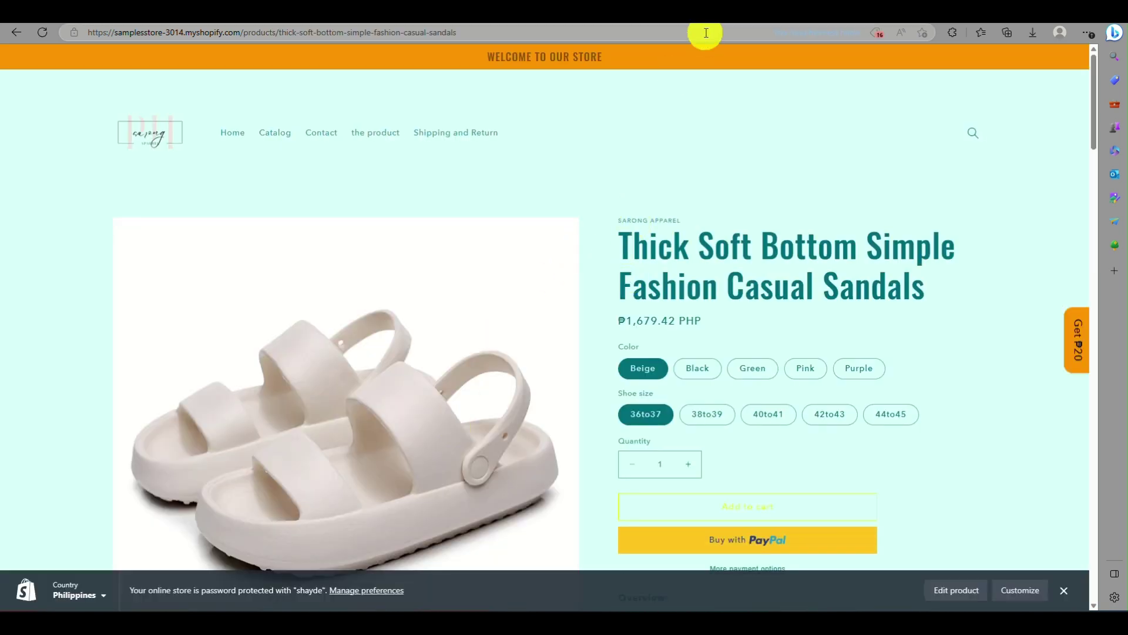
In CJ Dropshipping, open the sandals from View History and check its Buyer Reviews, finding none
key(ctrl+Tab)
key(ctrl+Tab)
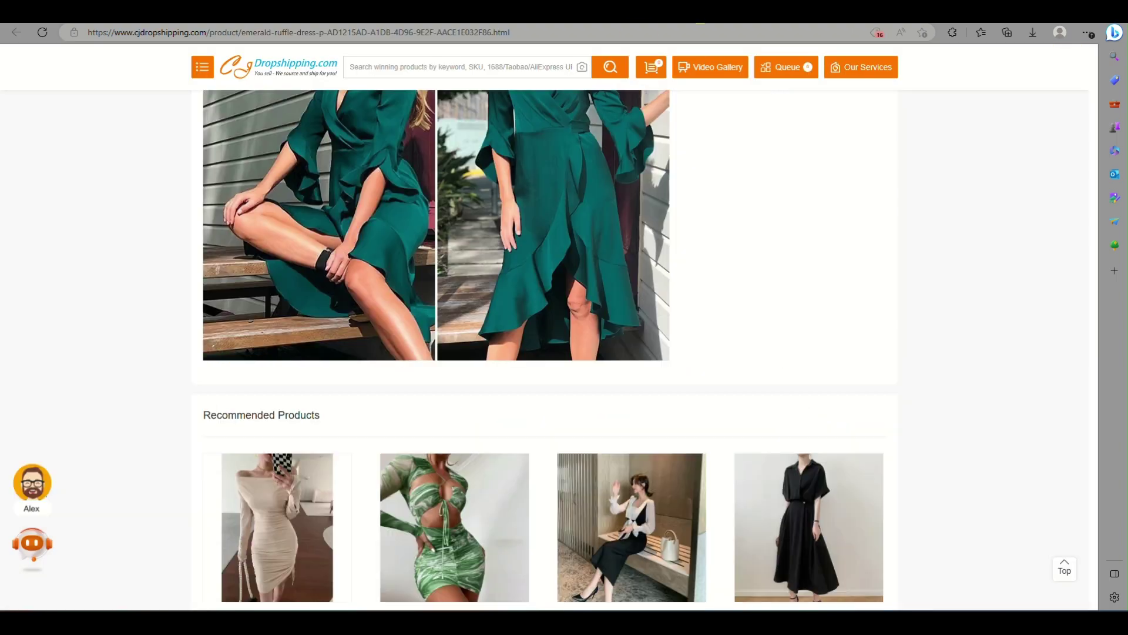
scroll(604, 343, down, 12)
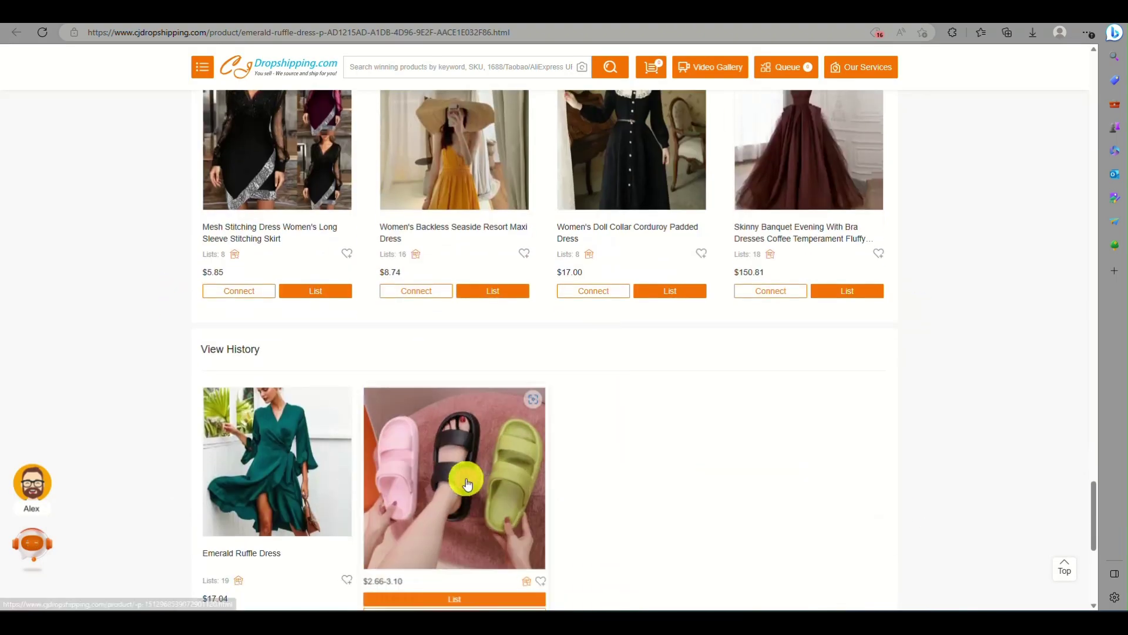
scroll(467, 483, down, 3)
click(486, 397)
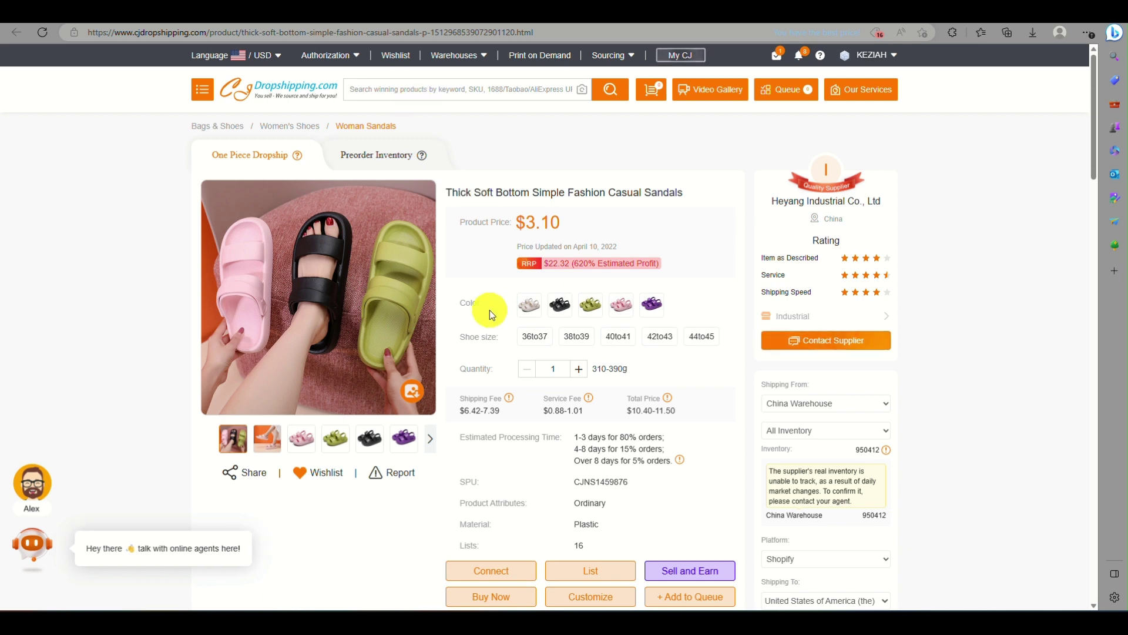
scroll(333, 338, down, 3)
scroll(334, 338, down, 4)
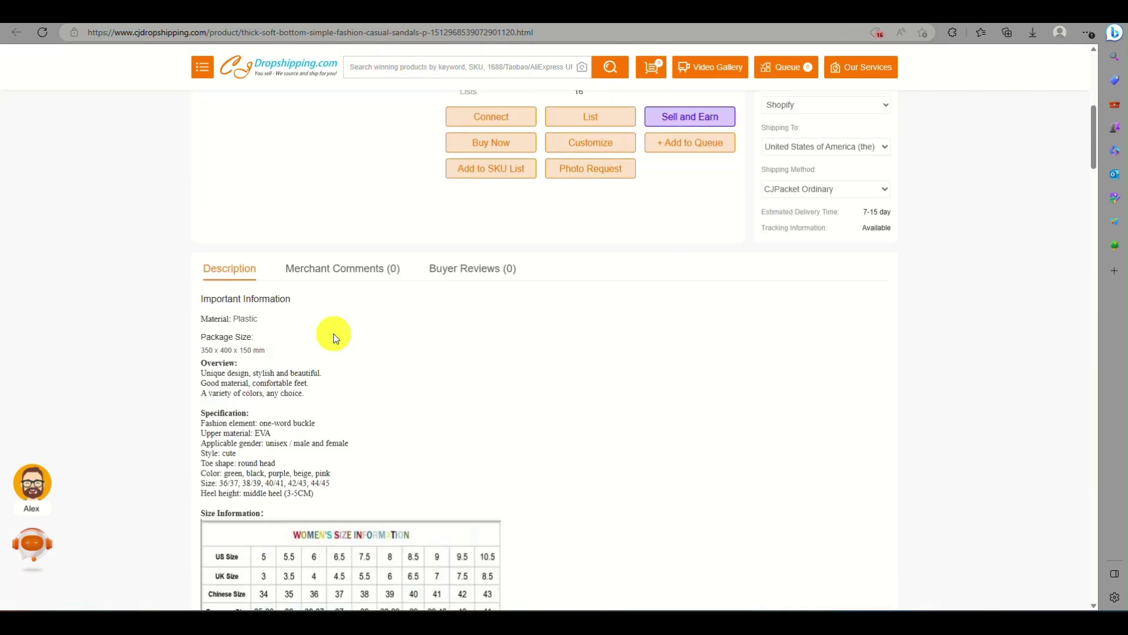
click(473, 270)
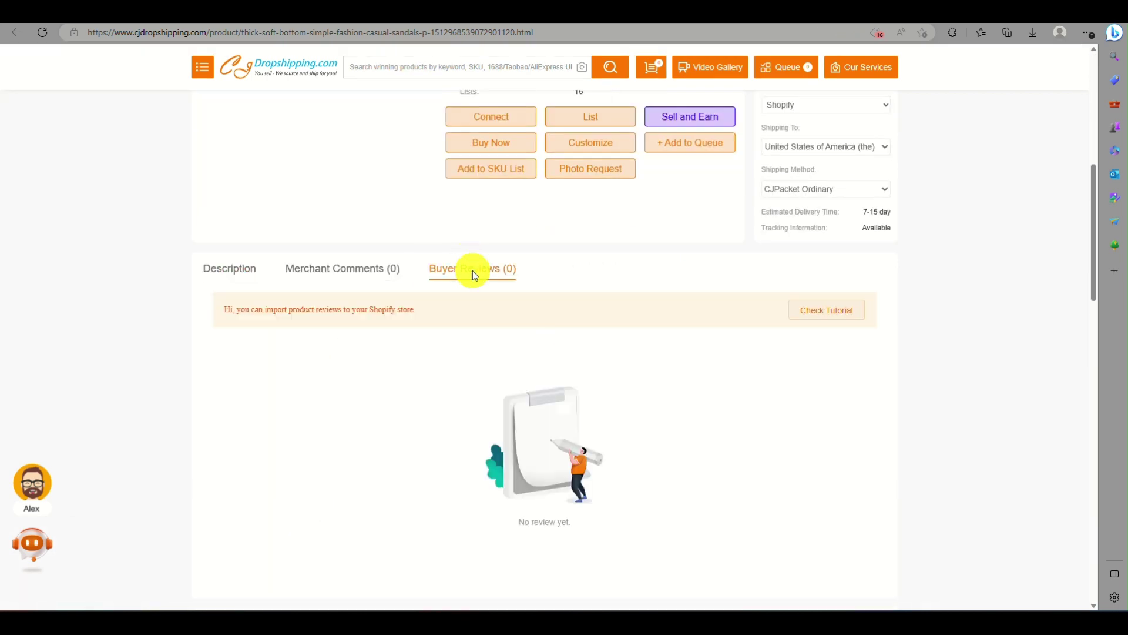
Select the sandals' product title, then go to the My CJ dashboard
scroll(474, 273, down, 5)
scroll(474, 274, down, 10)
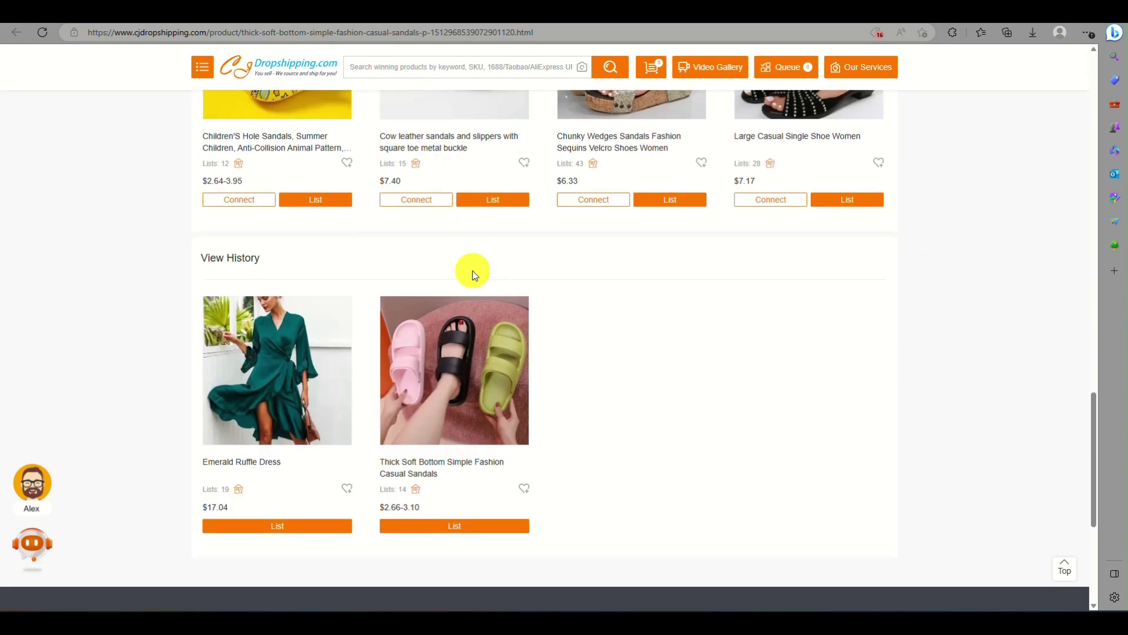
scroll(473, 270, up, 20)
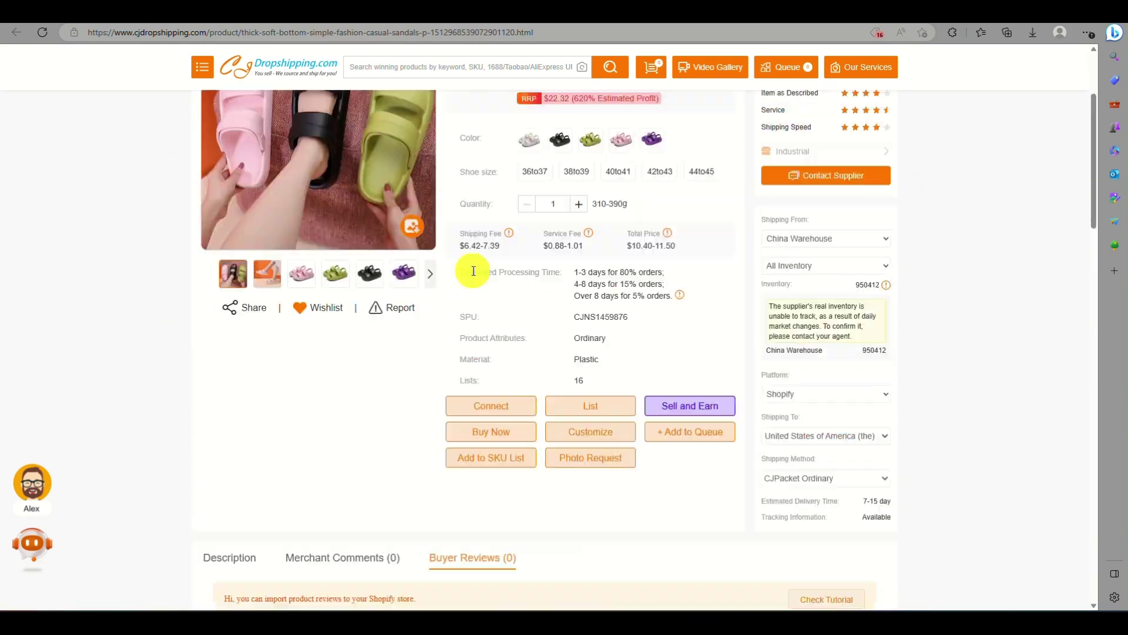
drag(444, 192, 685, 194)
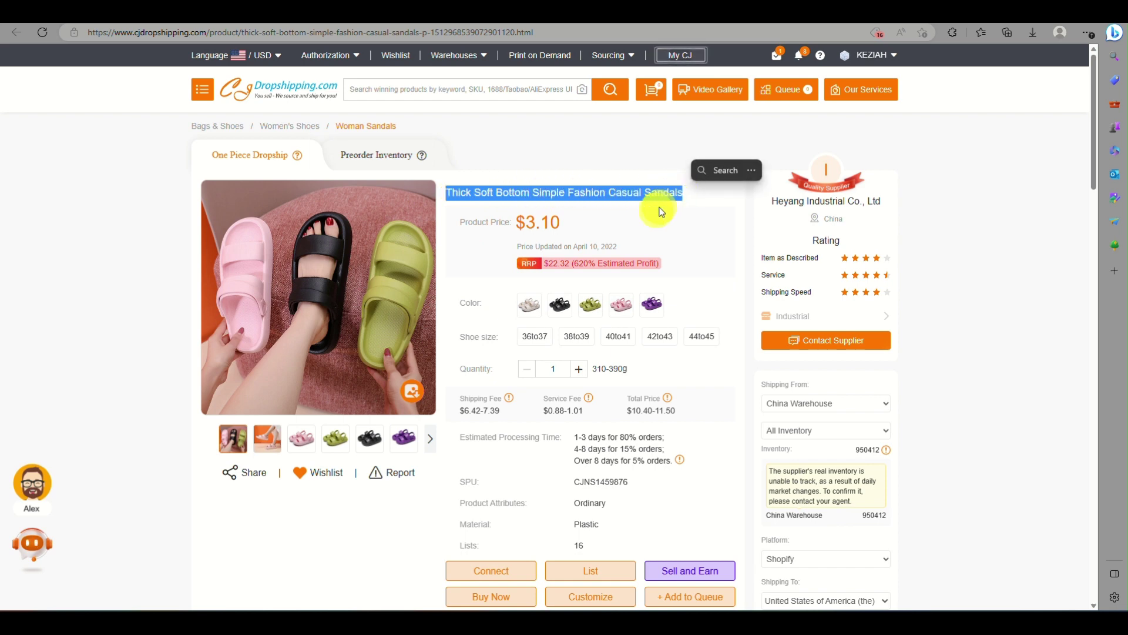
click(645, 226)
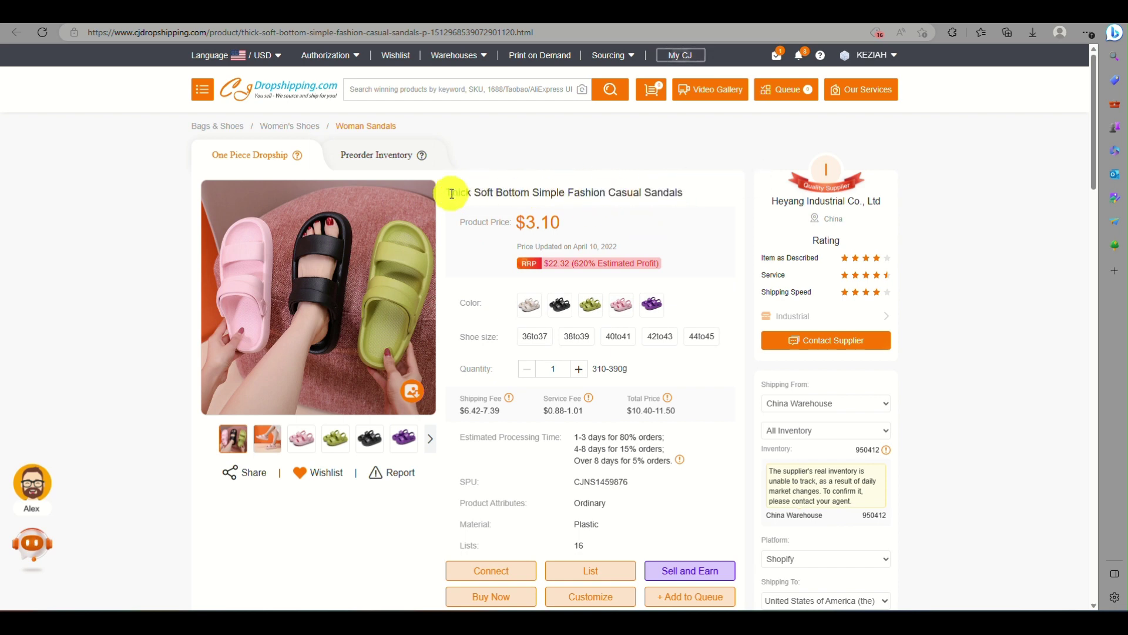
drag(450, 193, 353, 84)
click(23, 37)
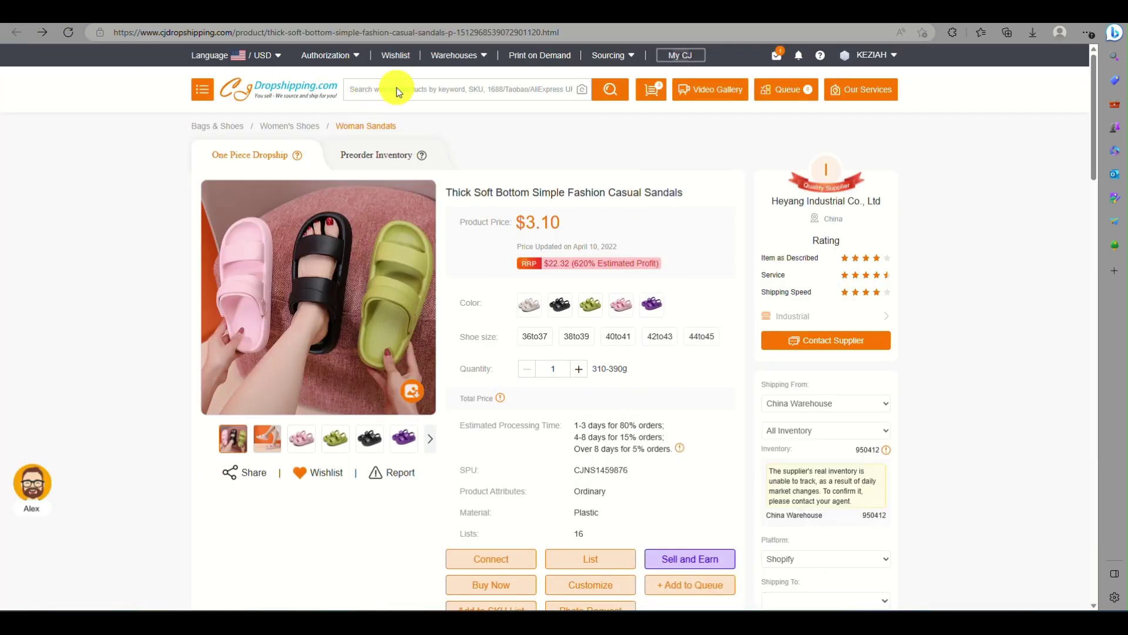
click(687, 55)
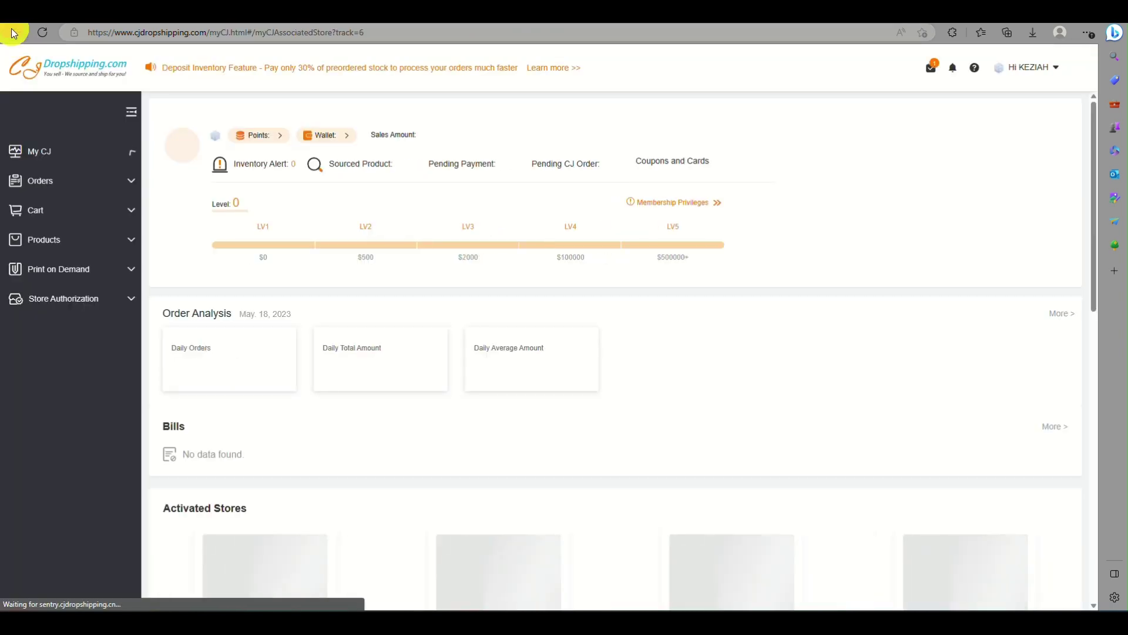
Search CJ for 'thick casual sandals' and open the platform slippers product page
click(15, 32)
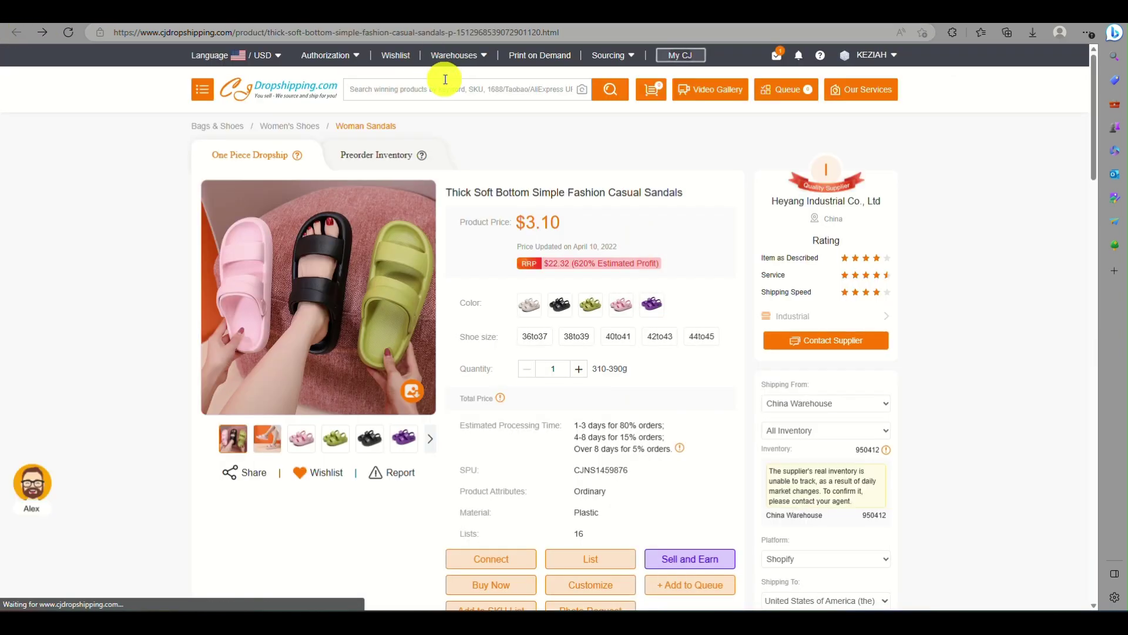
click(445, 81)
text(thick casual san)
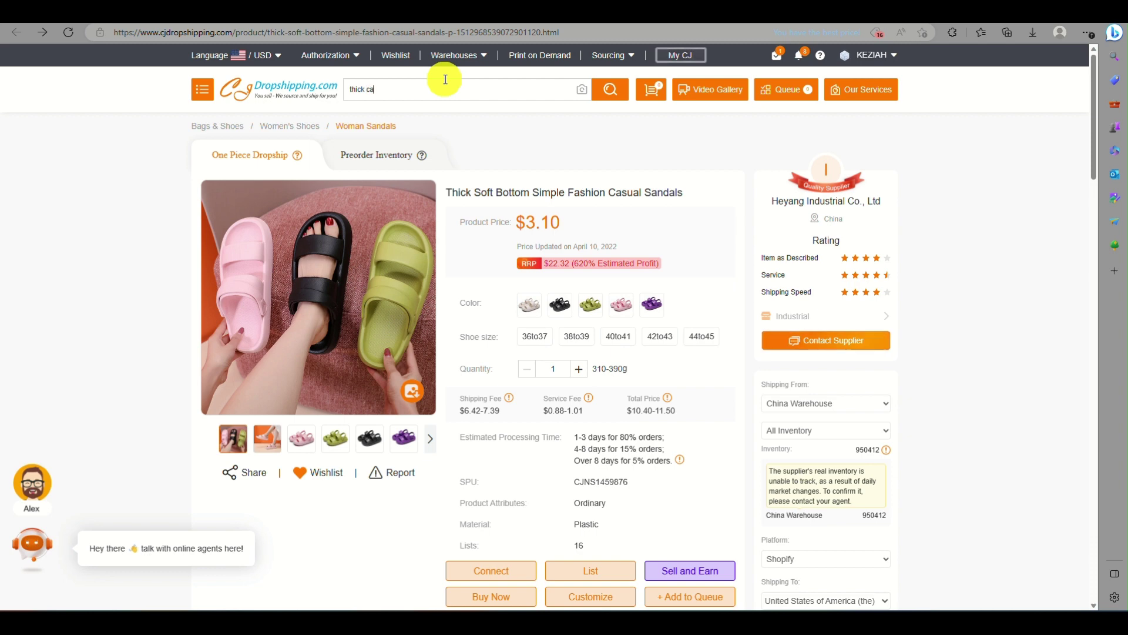
text(dals)
key(Return)
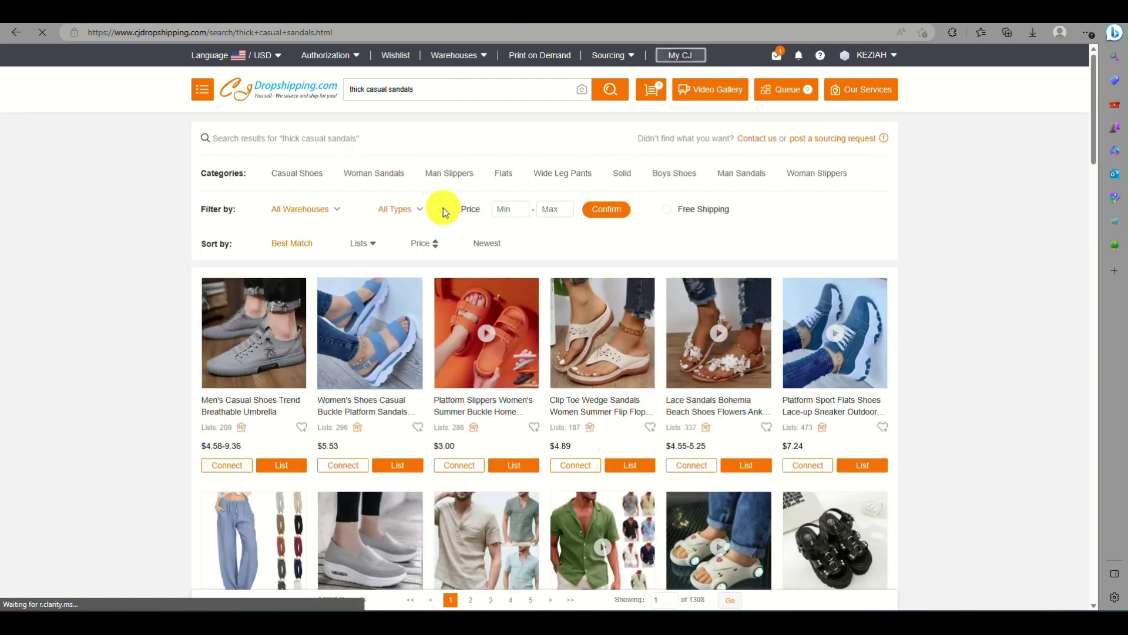
mouse_move(486, 391)
scroll(487, 391, down, 4)
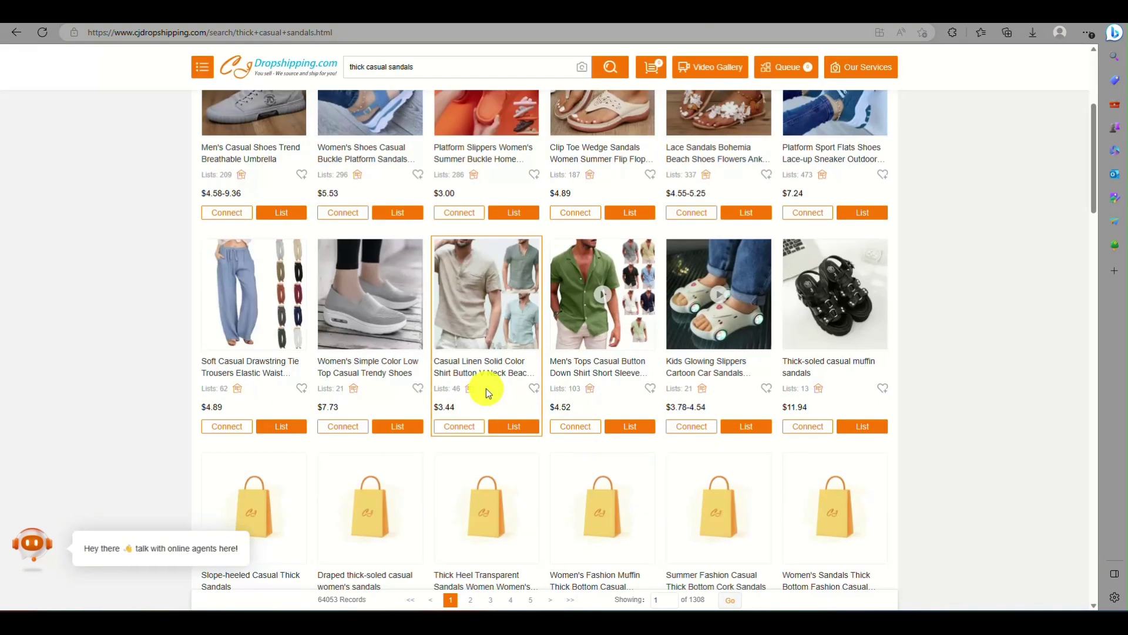
scroll(486, 390, up, 2)
click(485, 236)
Export the slippers' two 5-star buyer reviews as reviews.csv and show it in Downloads
scroll(574, 182, down, 3)
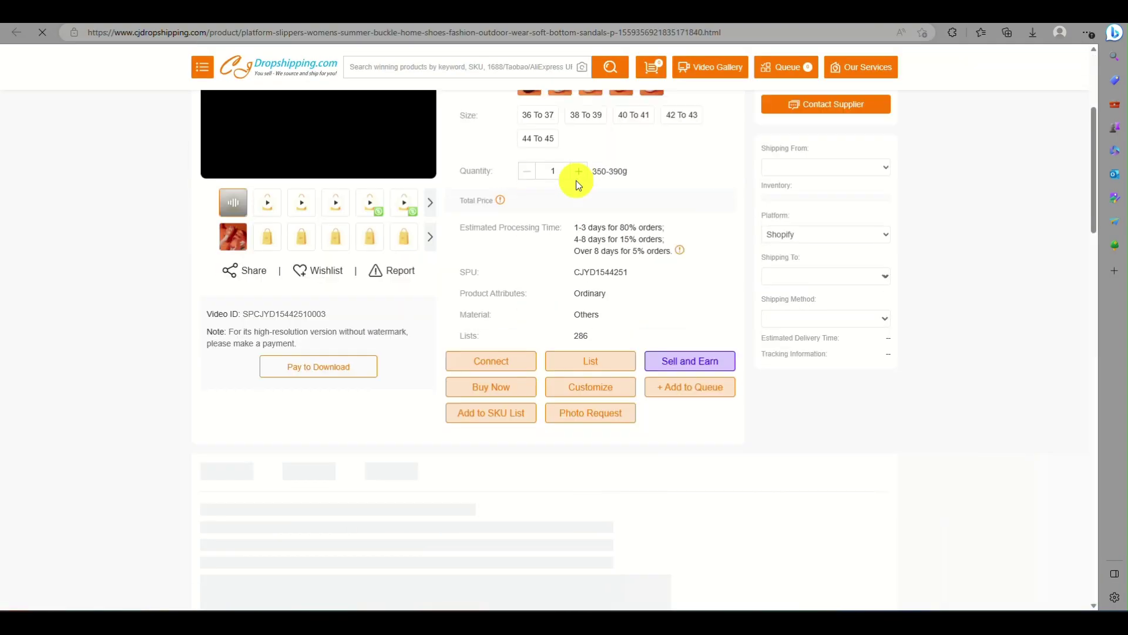
click(598, 487)
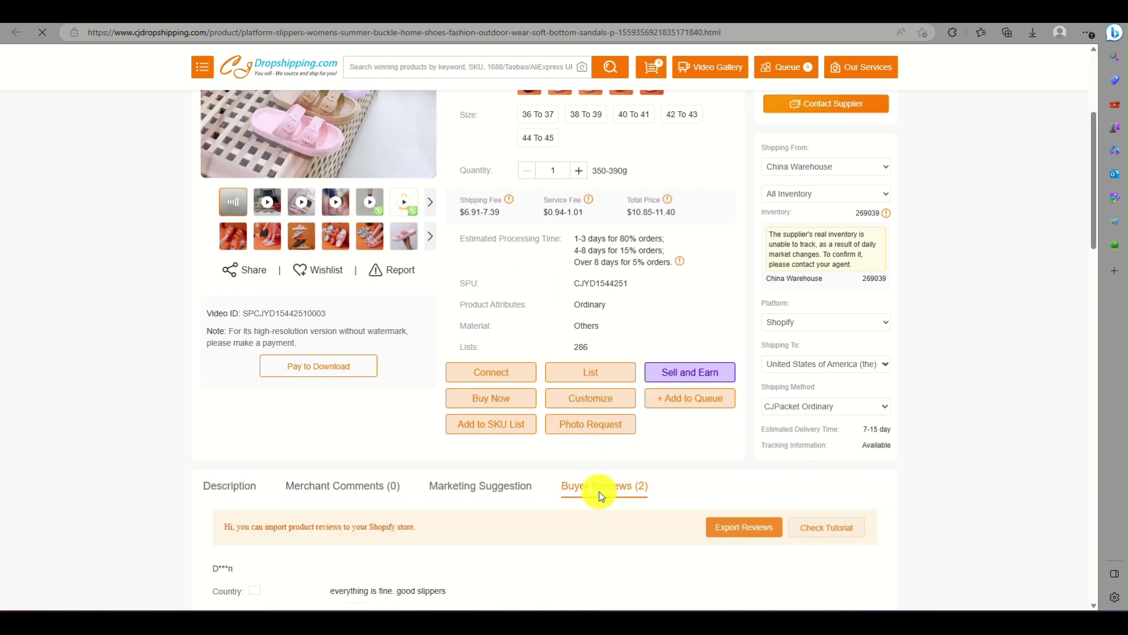
scroll(598, 492, down, 5)
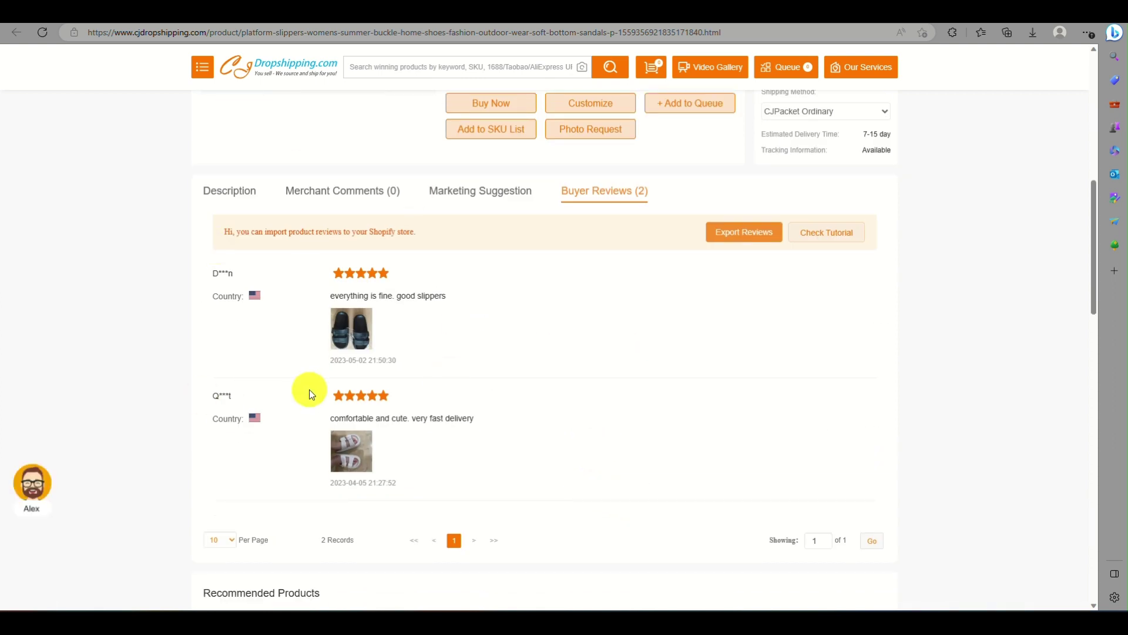
click(757, 238)
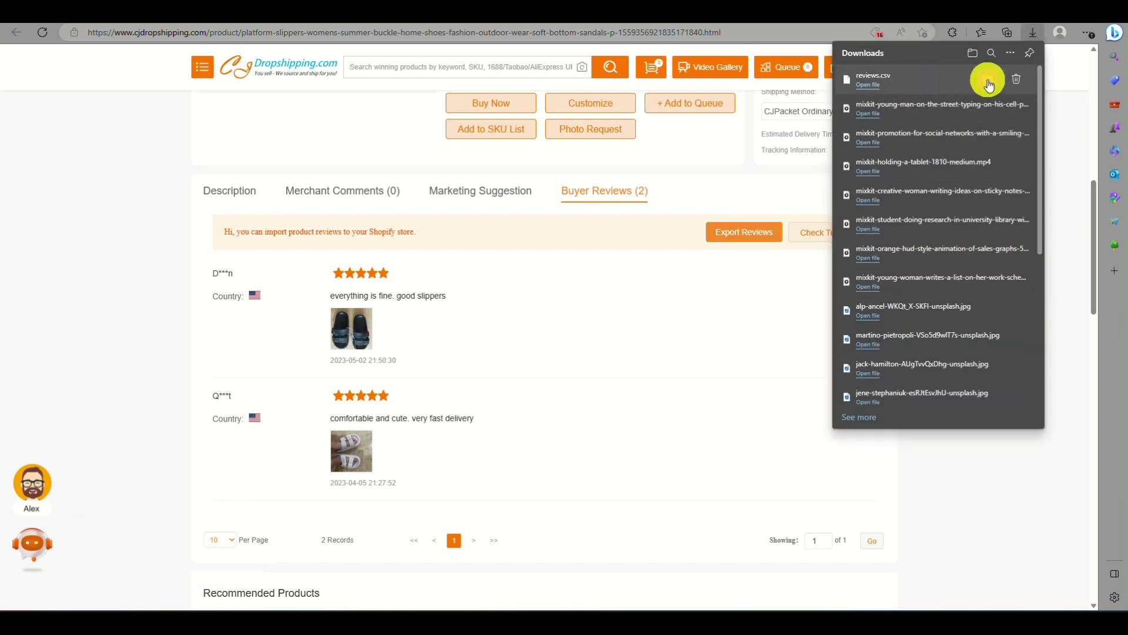
click(988, 79)
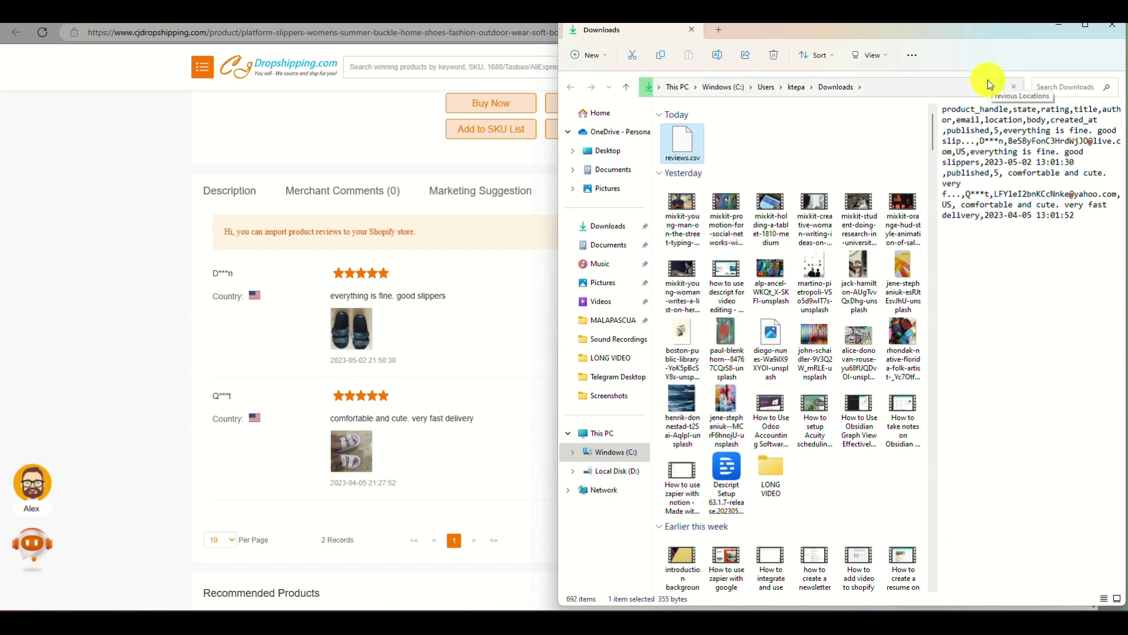
click(1058, 25)
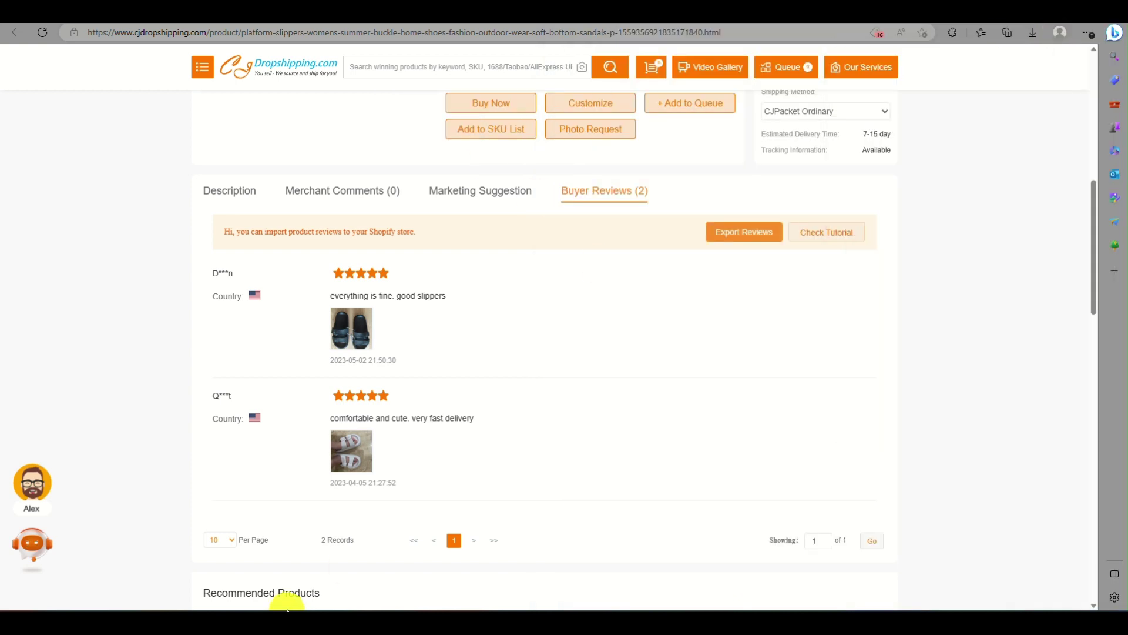
Launch Microsoft Store via 'store' search and open the Extreme CSV app from its page
click(325, 608)
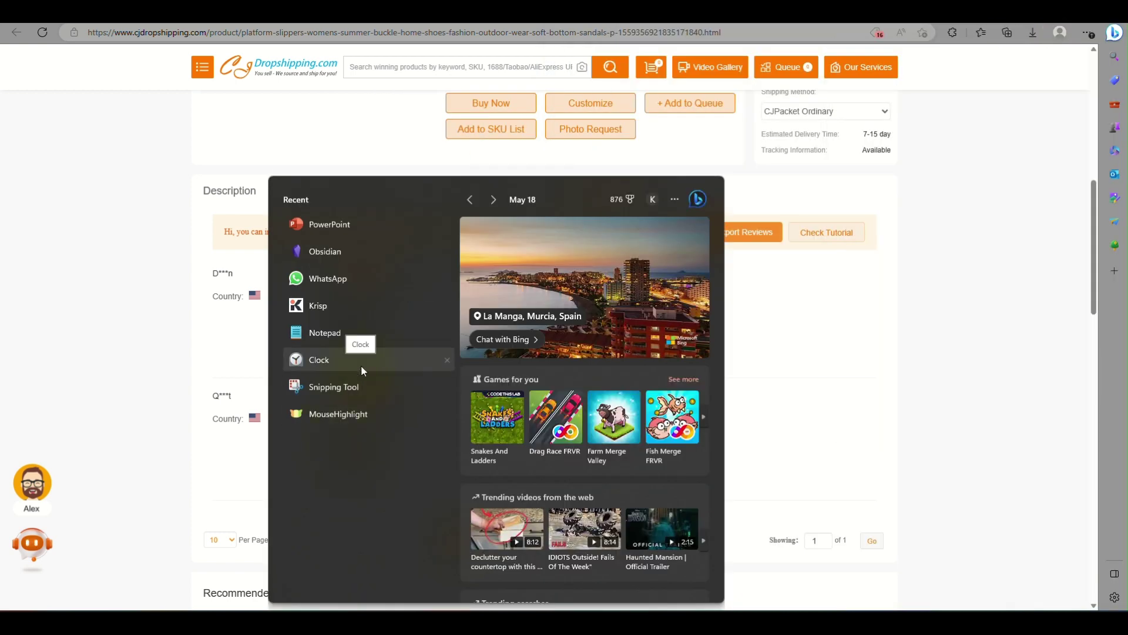
text(store)
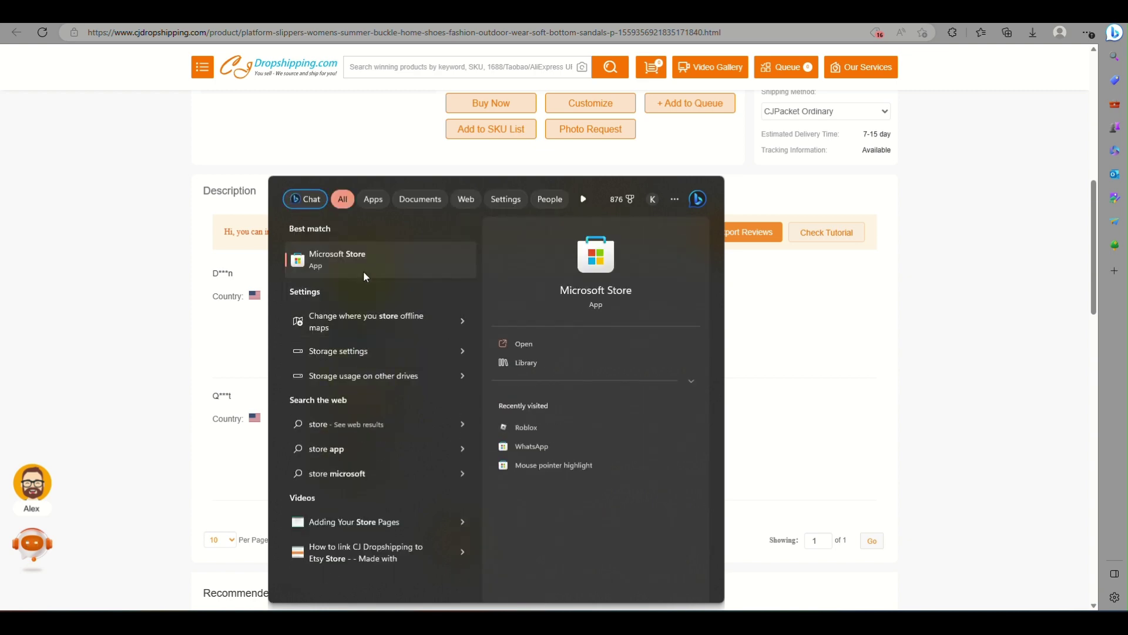
key(Return)
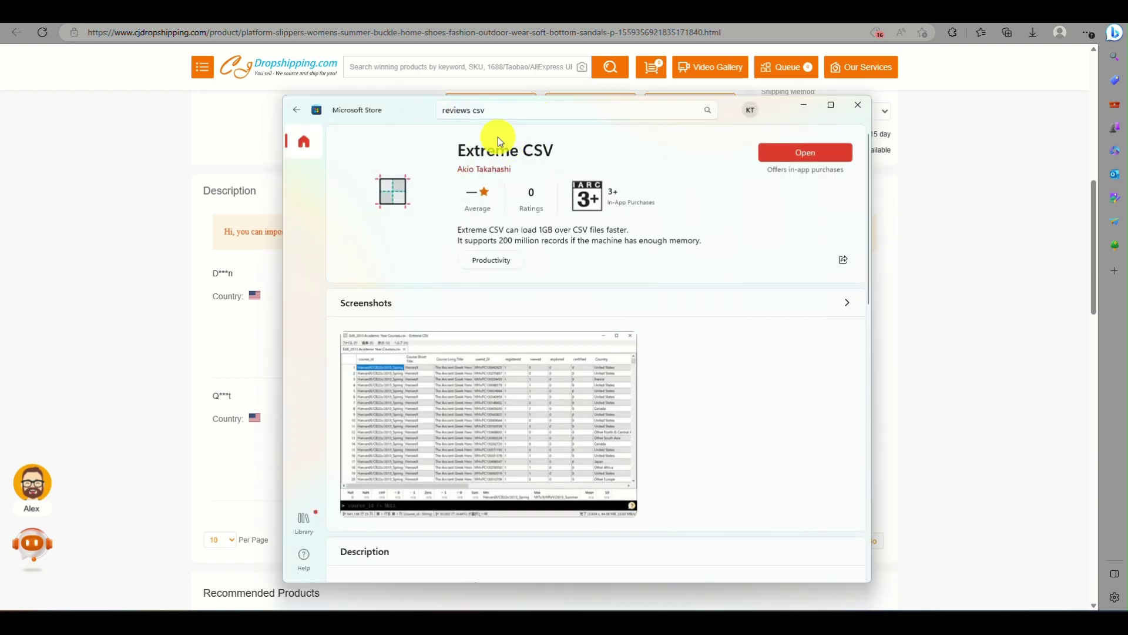
click(509, 103)
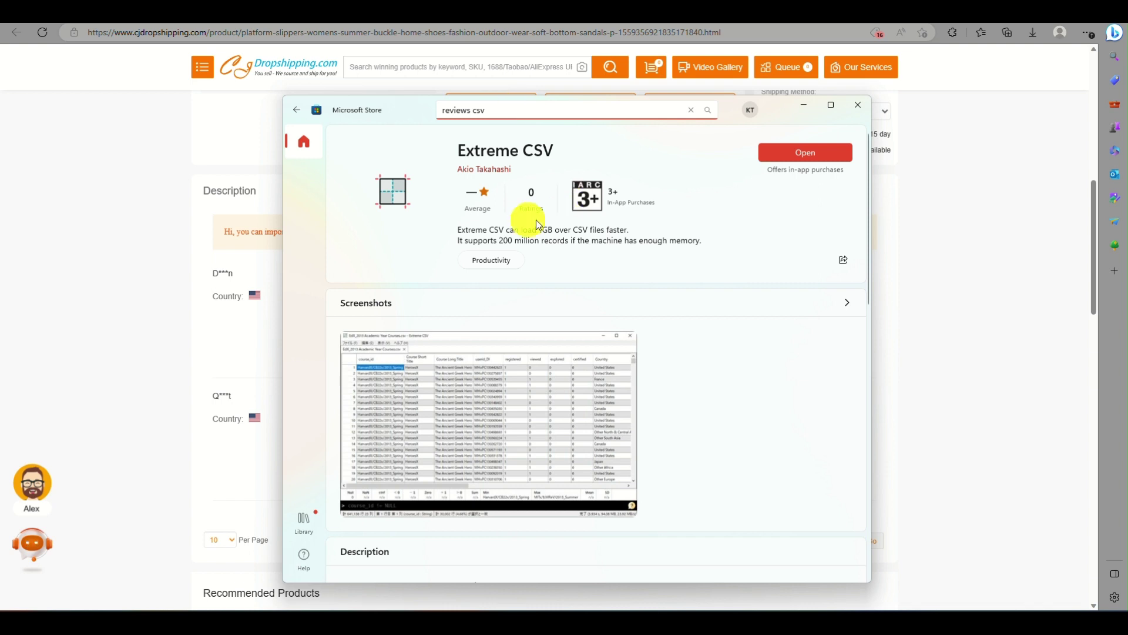
scroll(486, 162, down, 1)
click(820, 146)
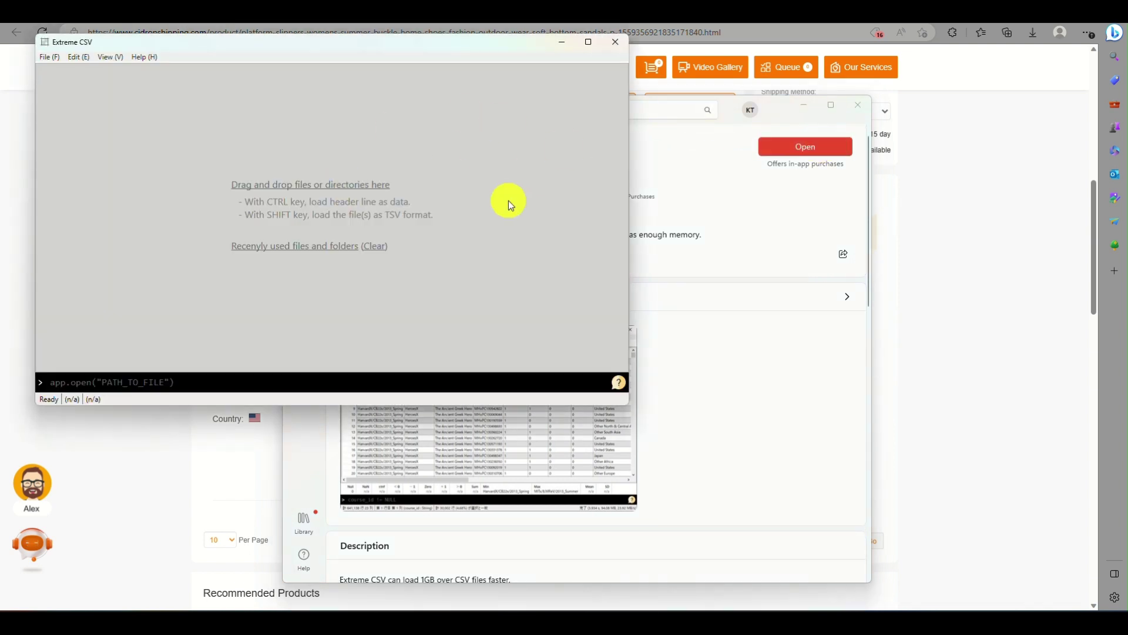
click(802, 107)
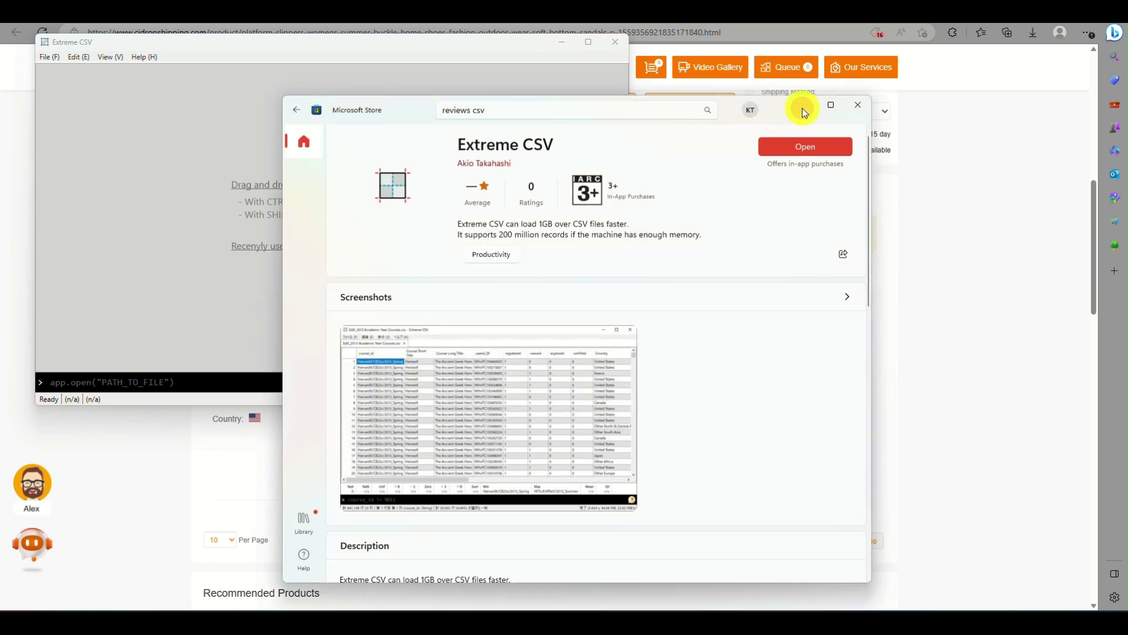
Open reviews.csv from Downloads in Extreme CSV and move the window aside
click(47, 56)
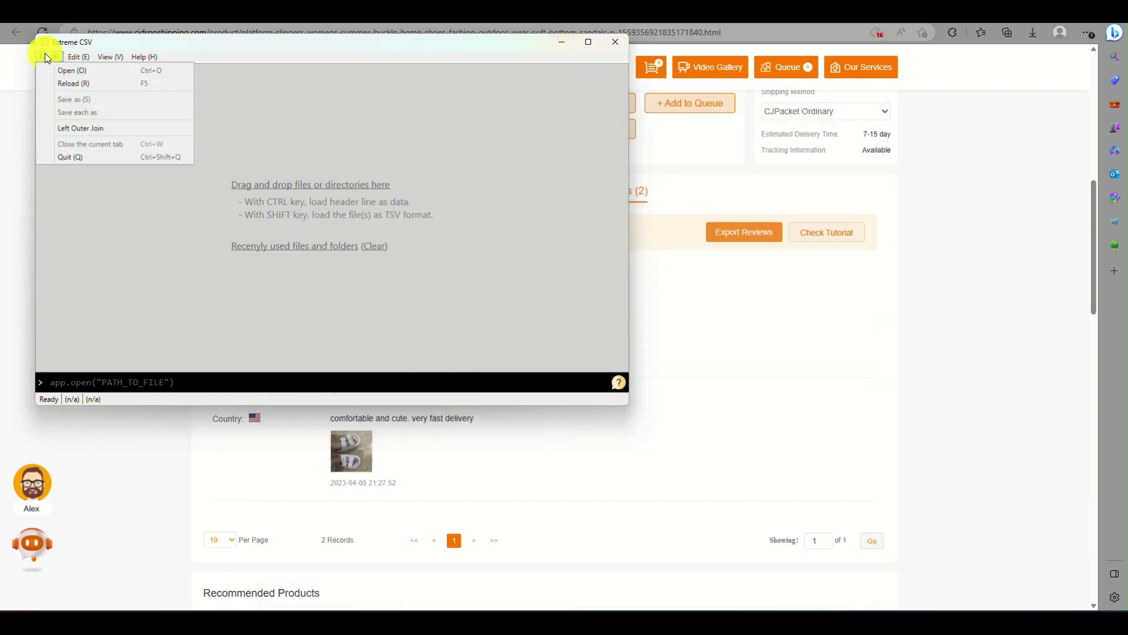
click(66, 70)
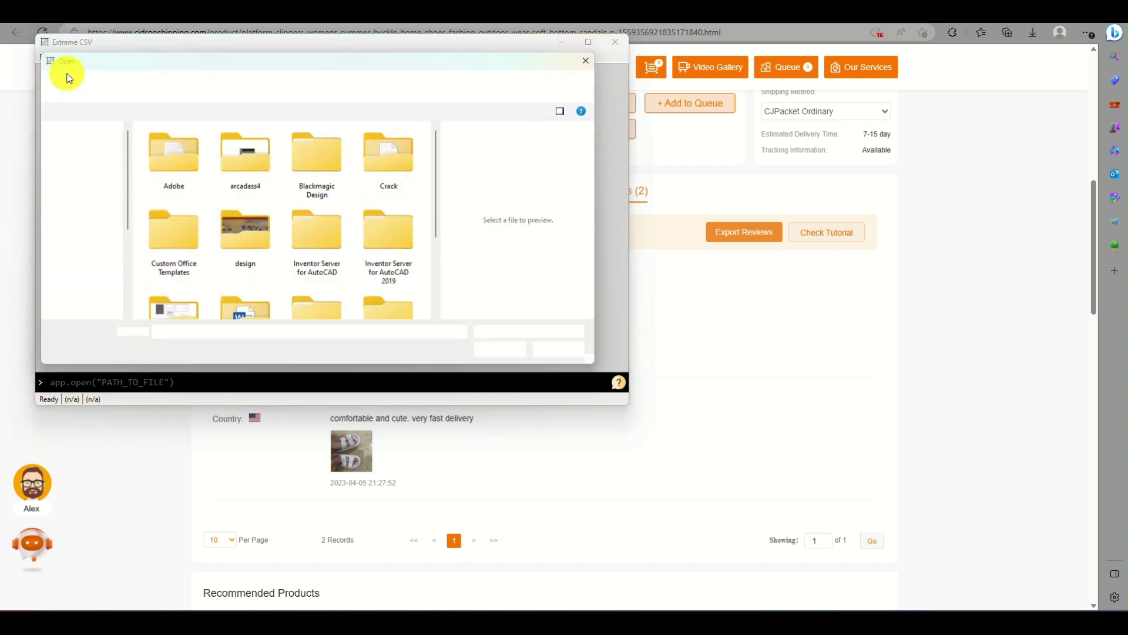
click(90, 222)
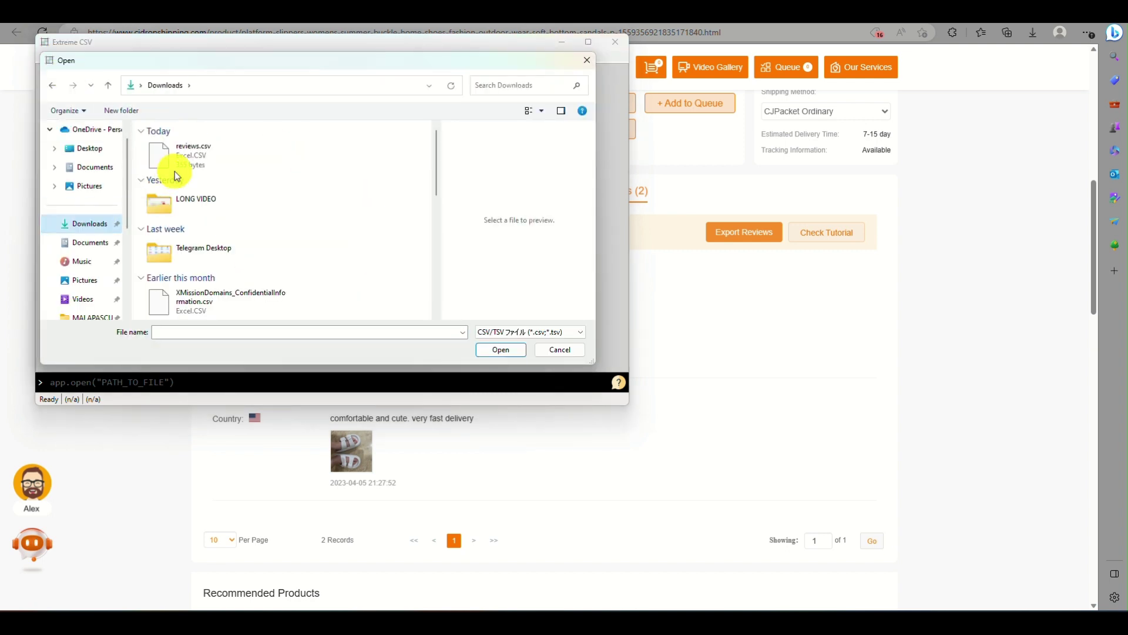
click(177, 156)
click(506, 351)
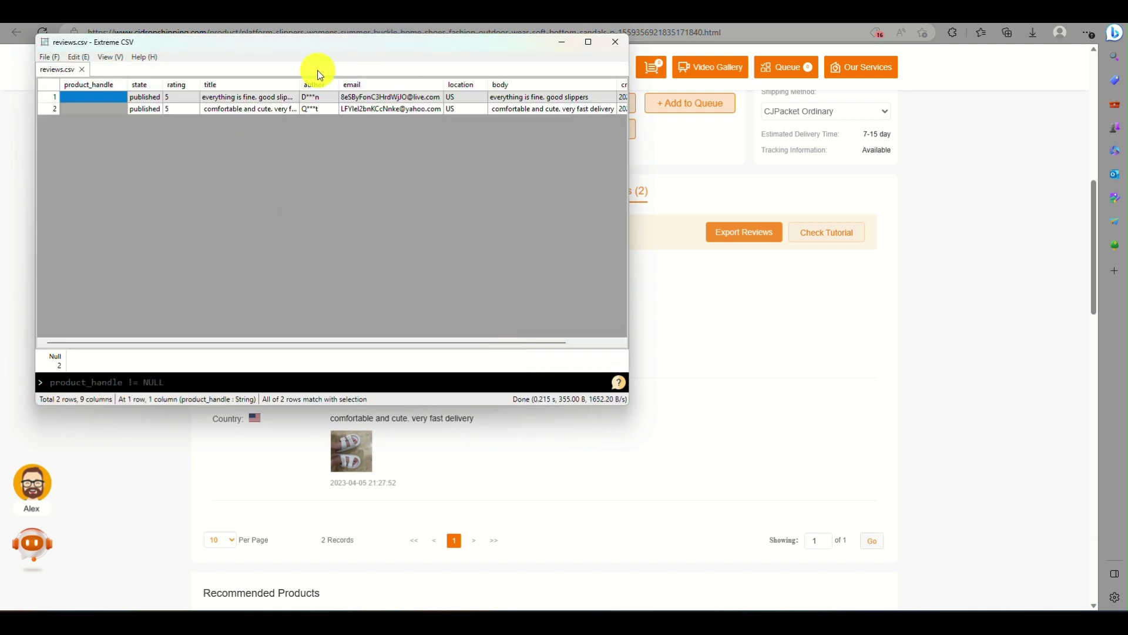
drag(196, 43, 224, 125)
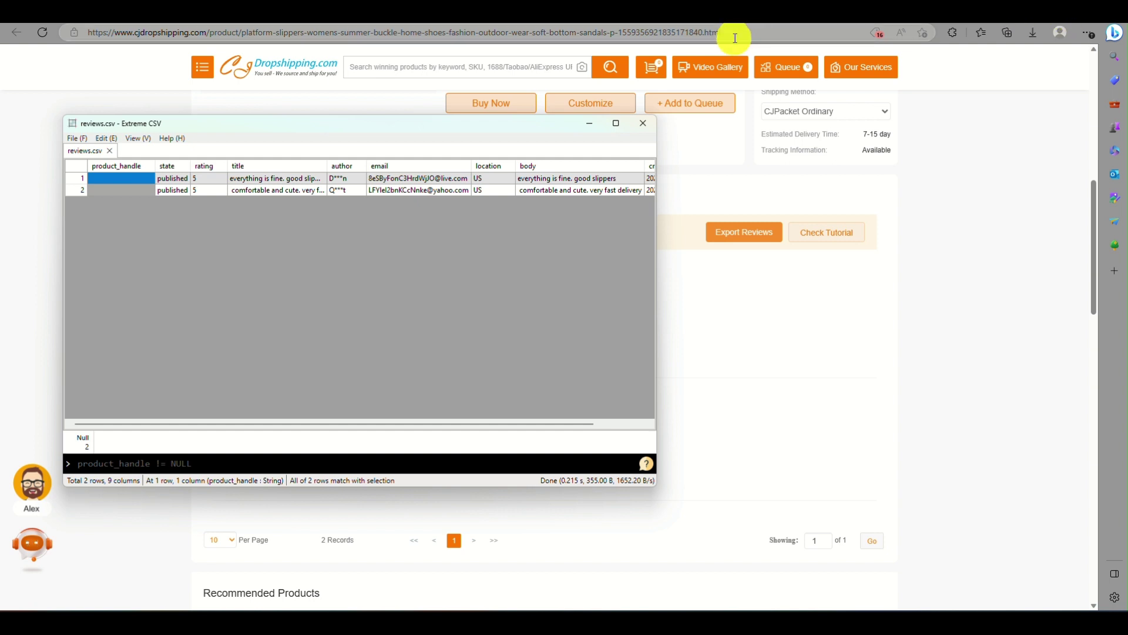
Select the thick-soft-bottom-simple-fashion-casual-sandals slug in the Shopify product page address
click(451, 33)
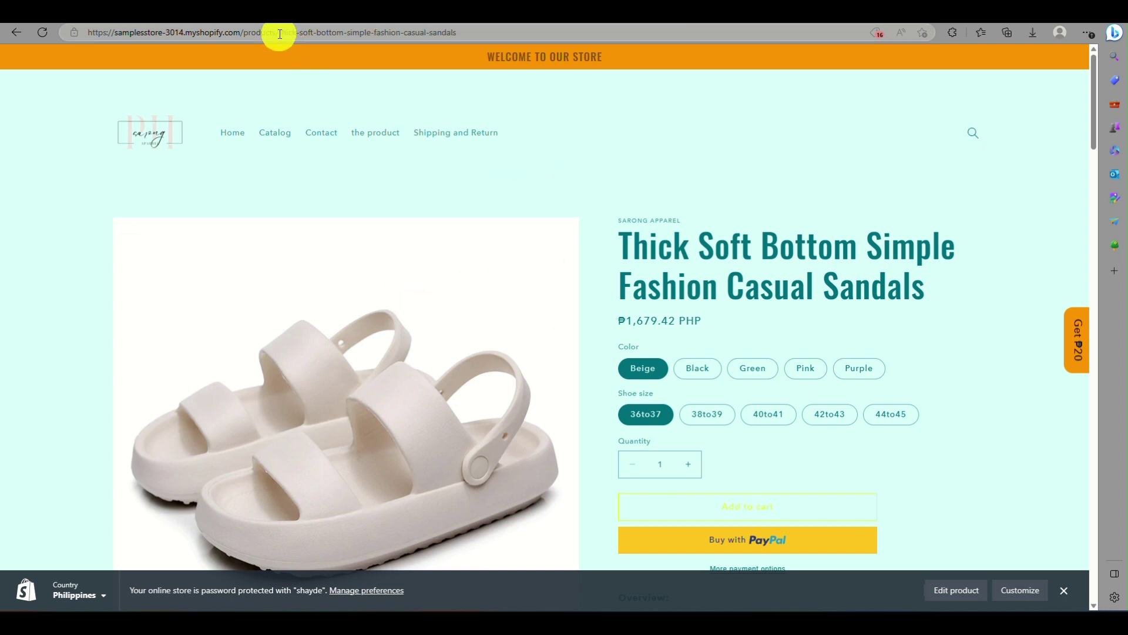
mouse_move(466, 34)
mouse_down()
mouse_move(252, 33)
mouse_move(464, 33)
mouse_up()
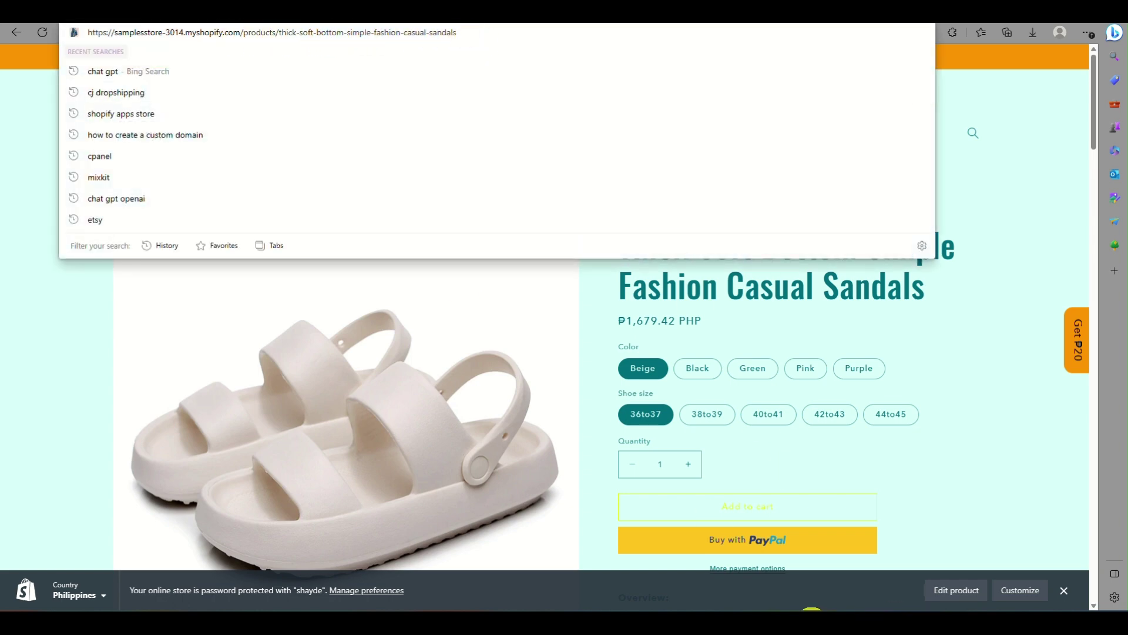
click(617, 223)
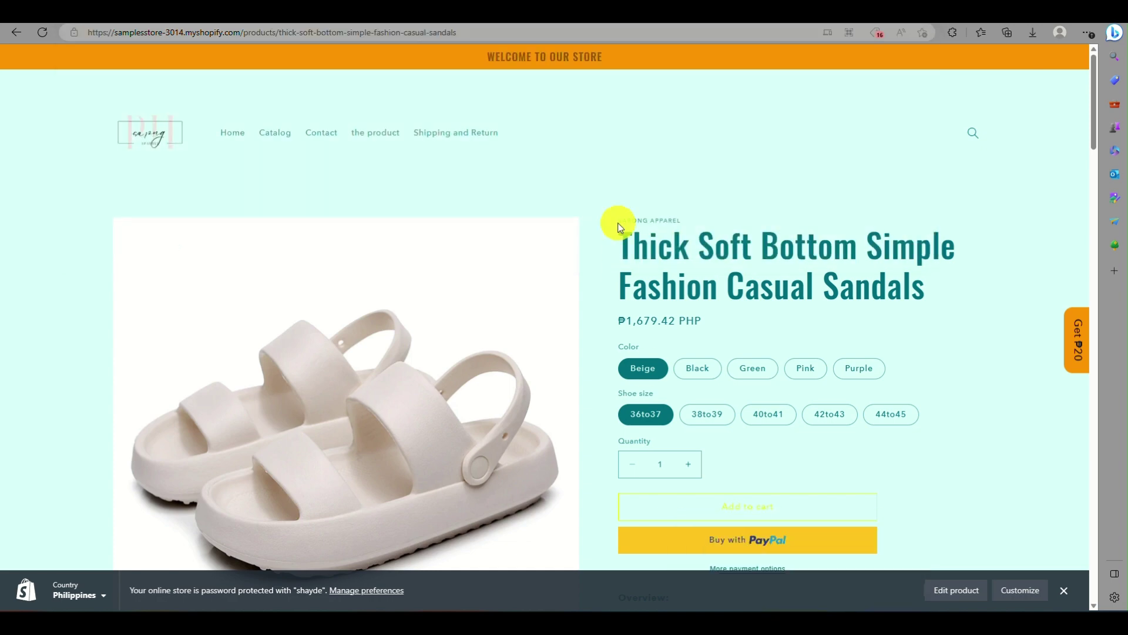
mouse_move(786, 608)
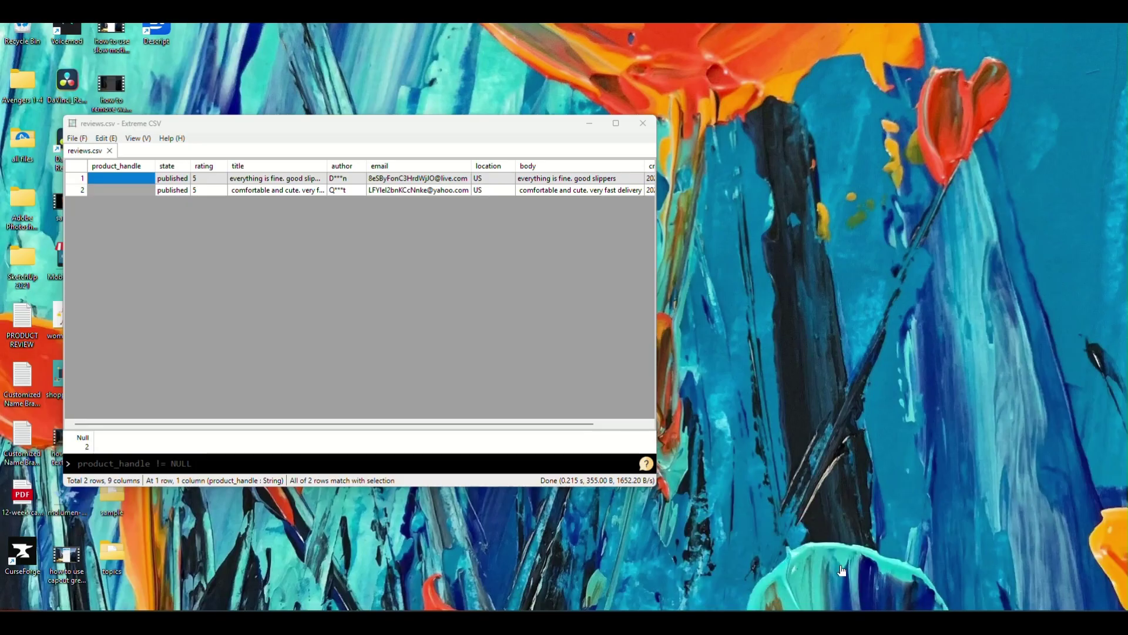
click(837, 564)
double_click(135, 175)
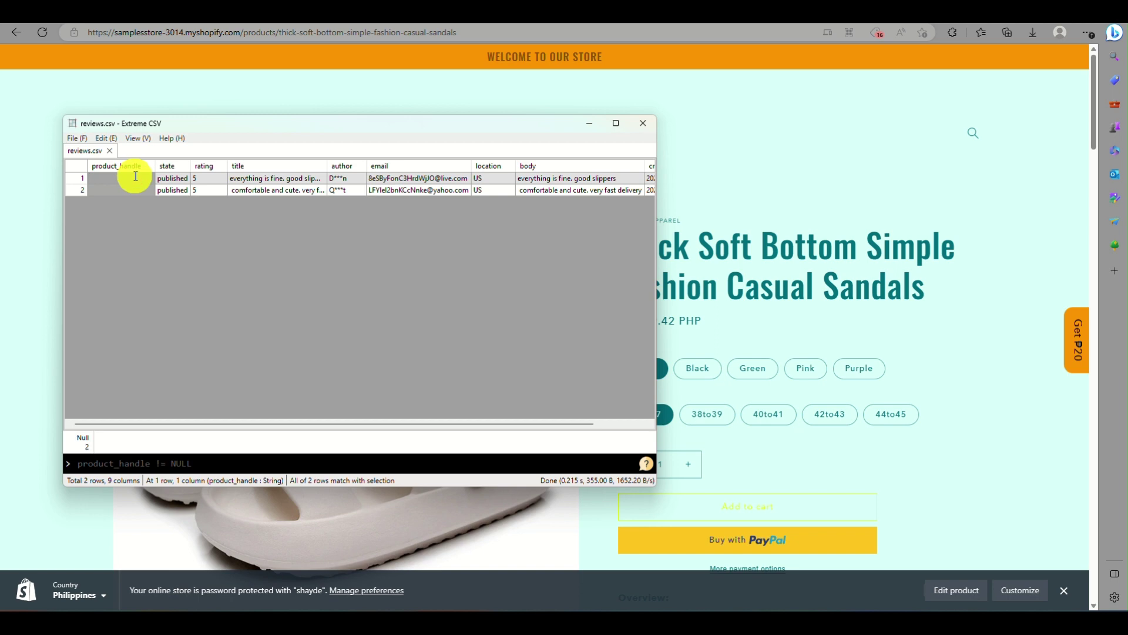
drag(281, 32, 465, 33)
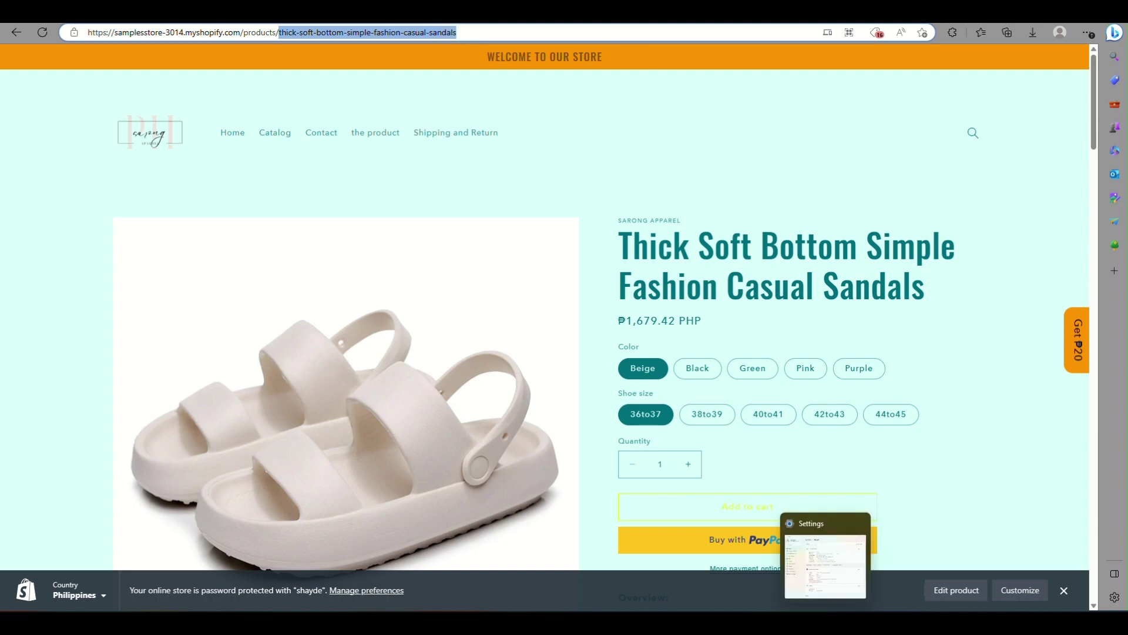
Paste thick-soft-bottom-simple-fashion-casual-sandals into the product_handle cells of rows 1 and 2
mouse_move(801, 623)
click(838, 569)
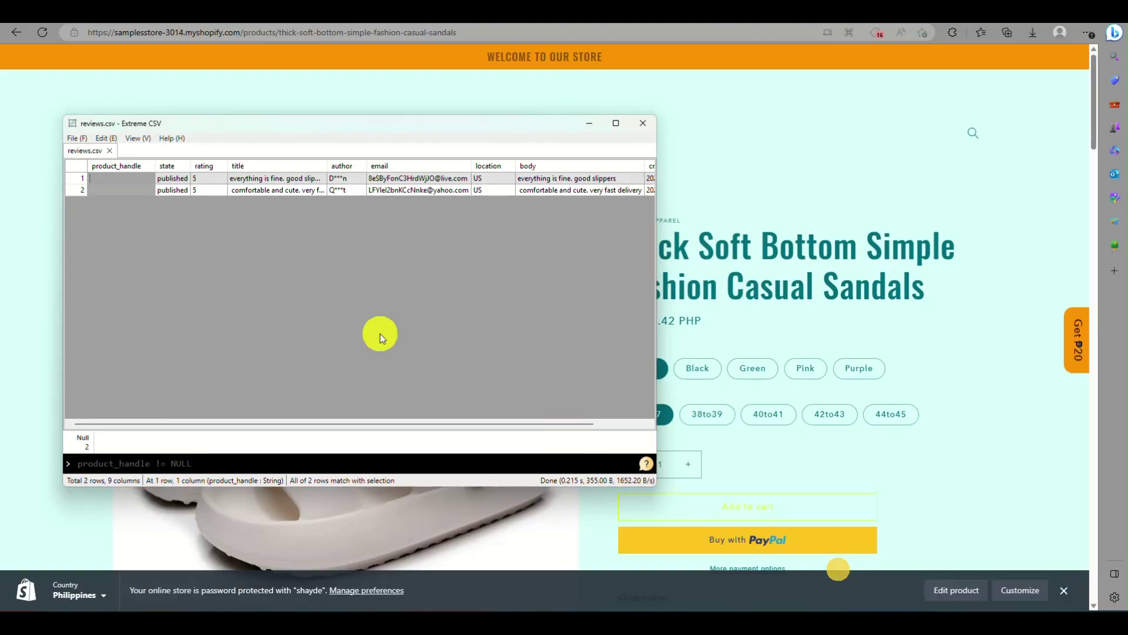
key(ctrl+v)
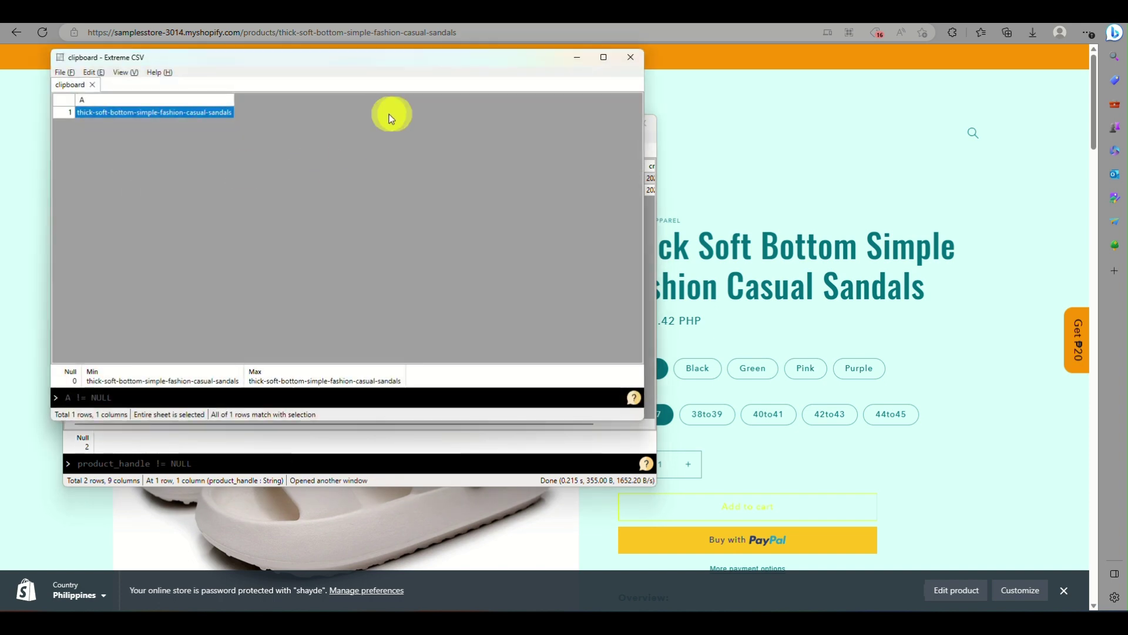
click(630, 57)
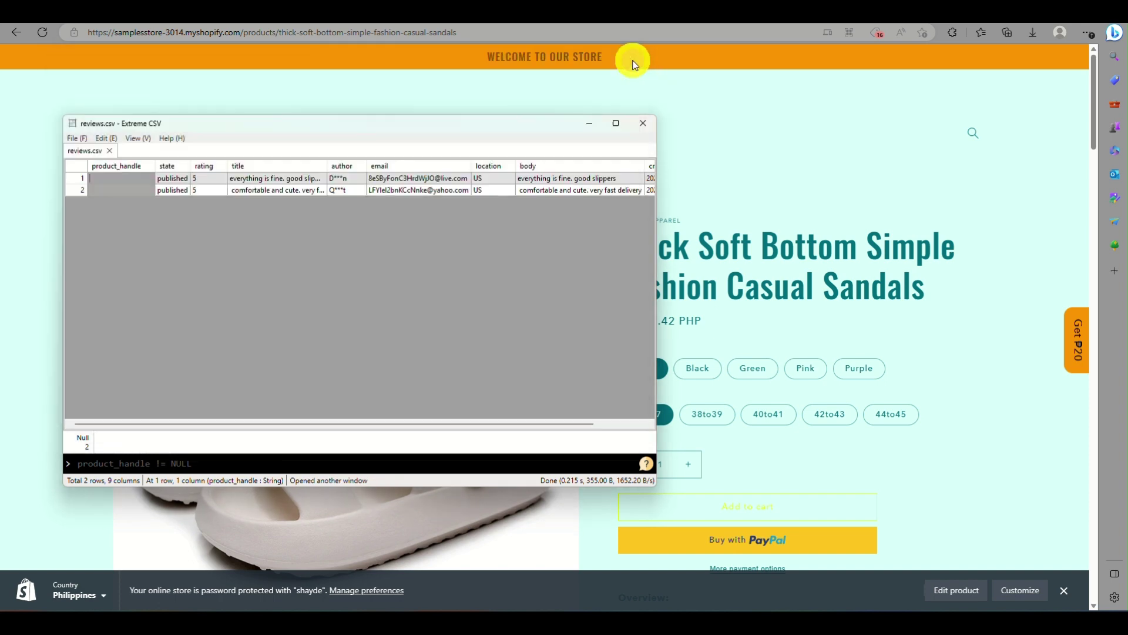
double_click(144, 183)
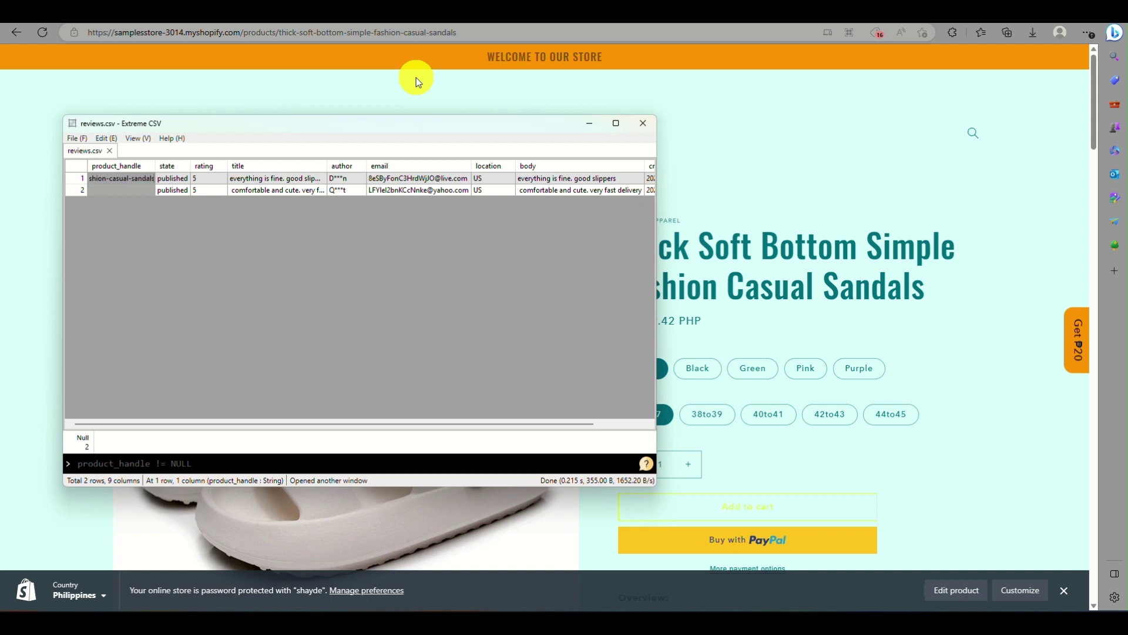
click(135, 189)
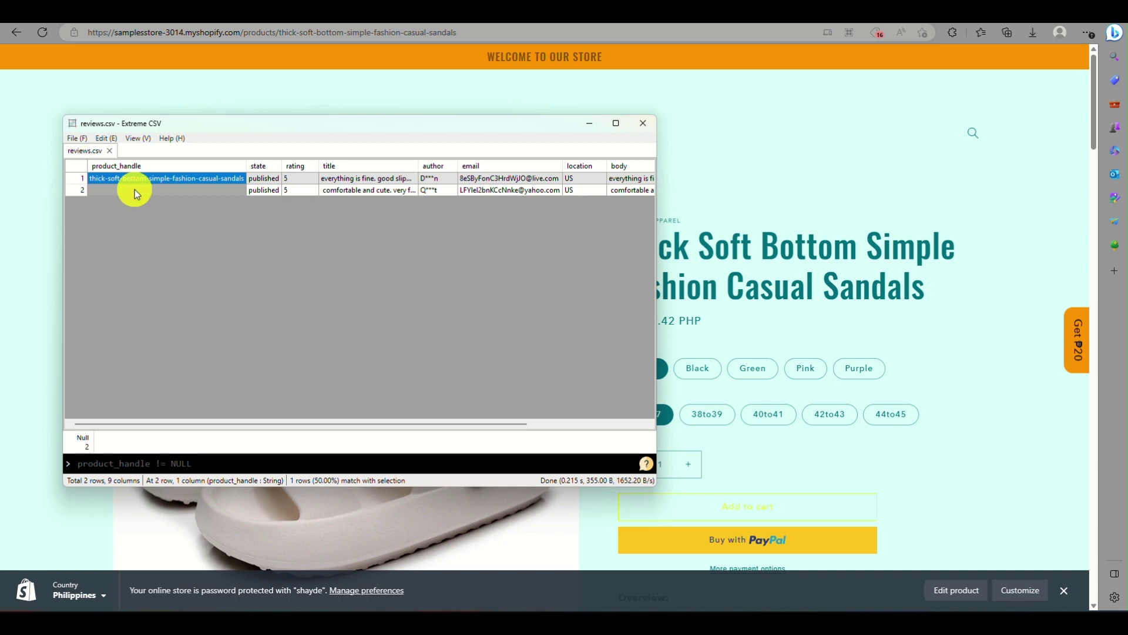
double_click(153, 192)
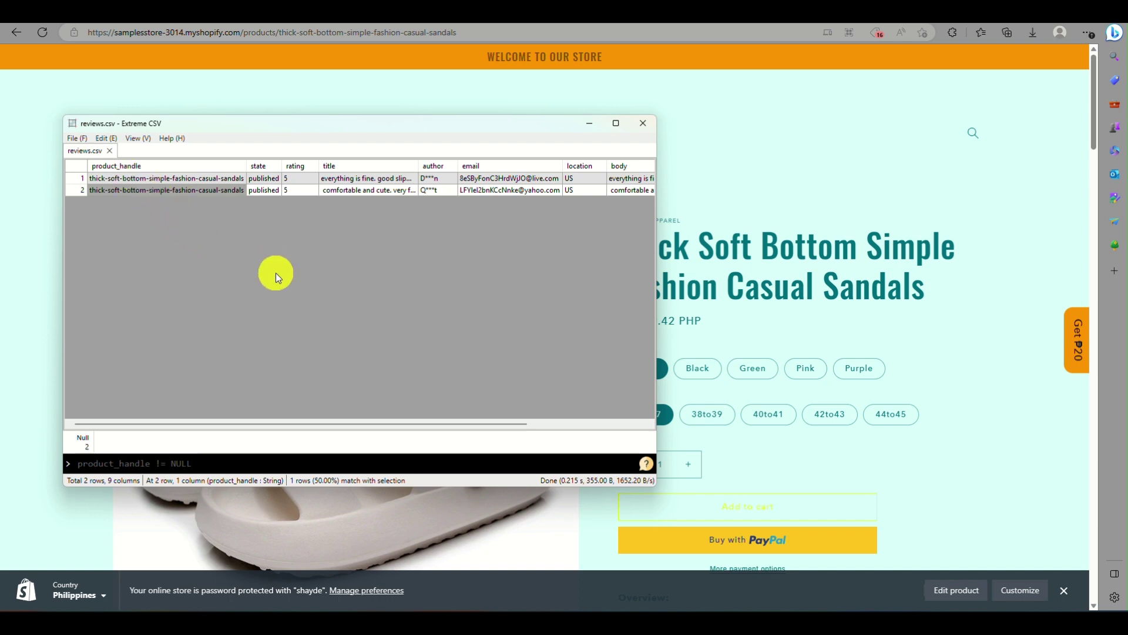
click(79, 139)
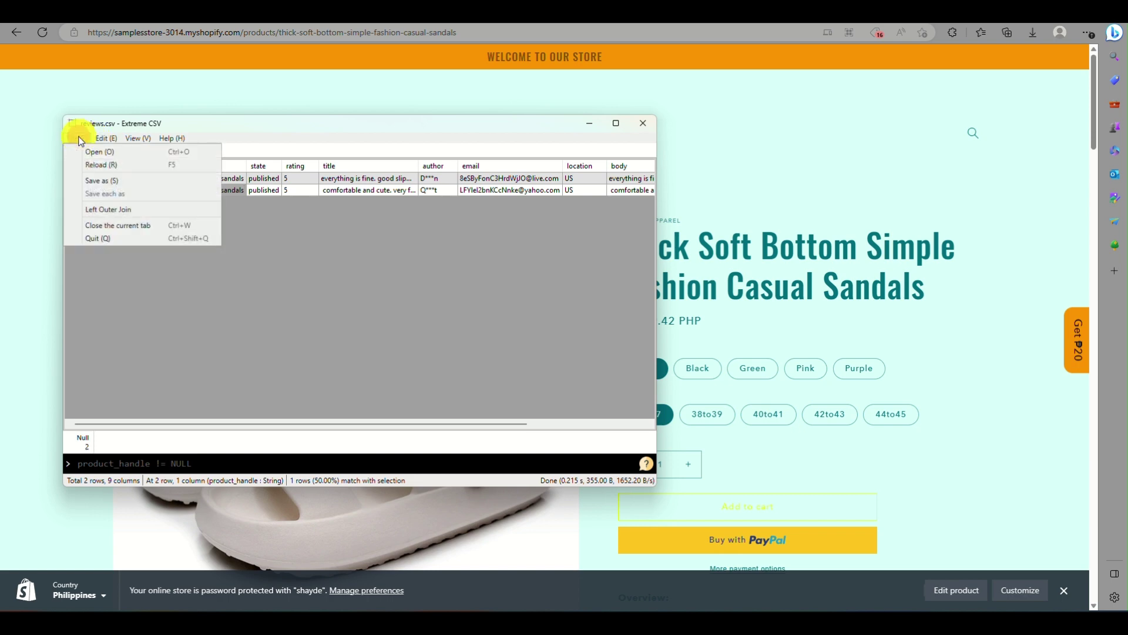
Save the reviews as 'thick sandals review' in Downloads and minimize Extreme CSV
click(109, 186)
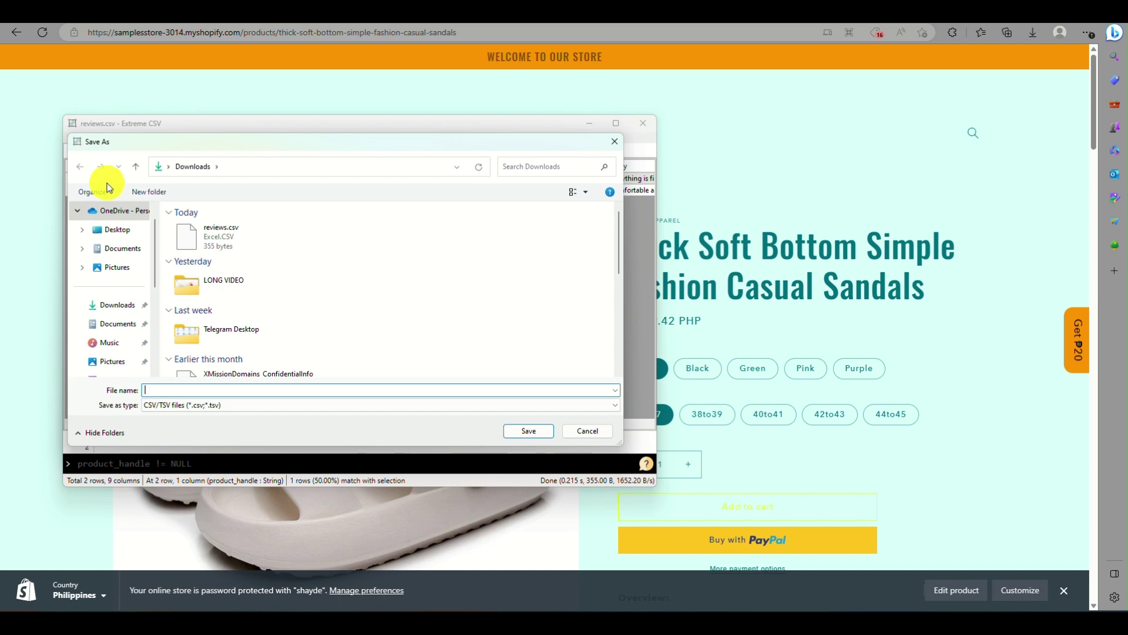
text(thick sandals review)
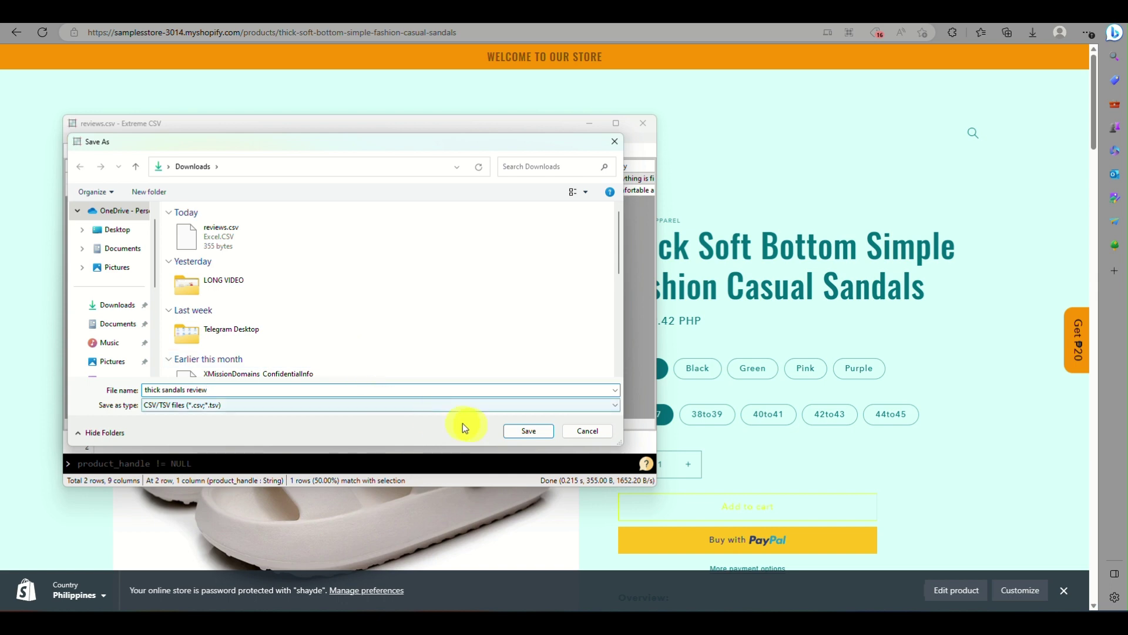
click(547, 430)
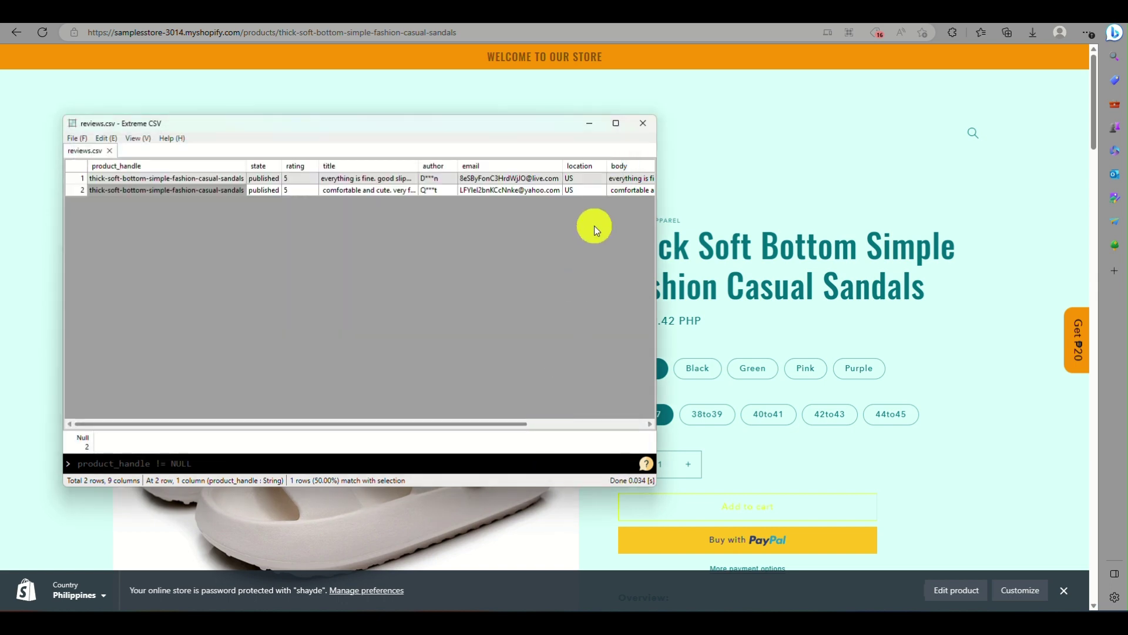
click(590, 123)
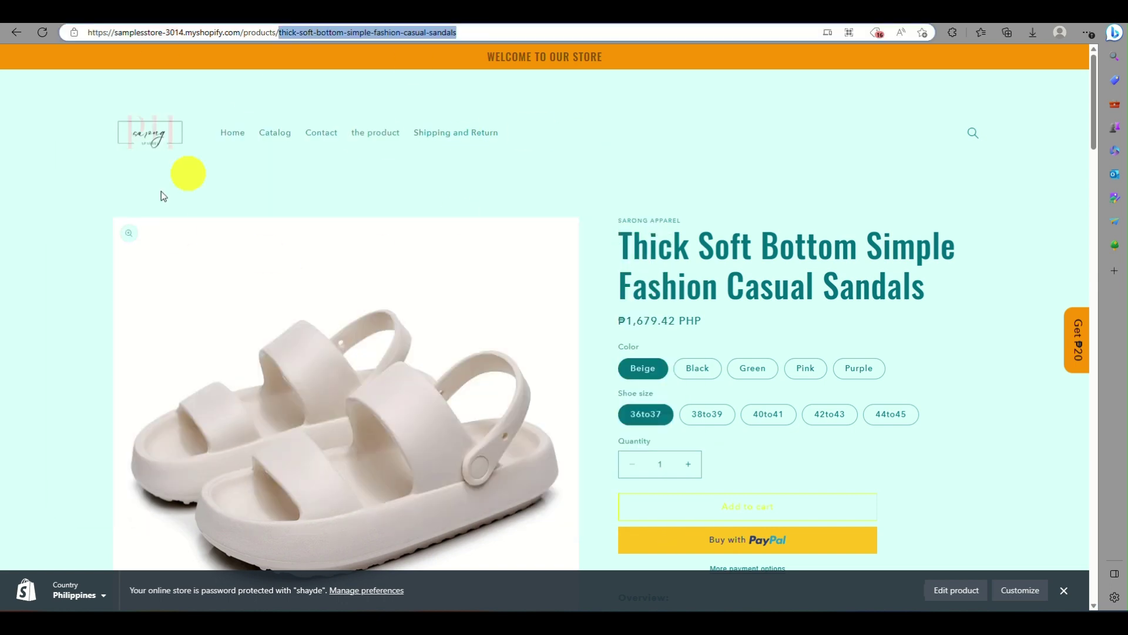
Open Settings > Apps and sales channels in Shopify and review the 12 installed apps
key(ctrl+Tab)
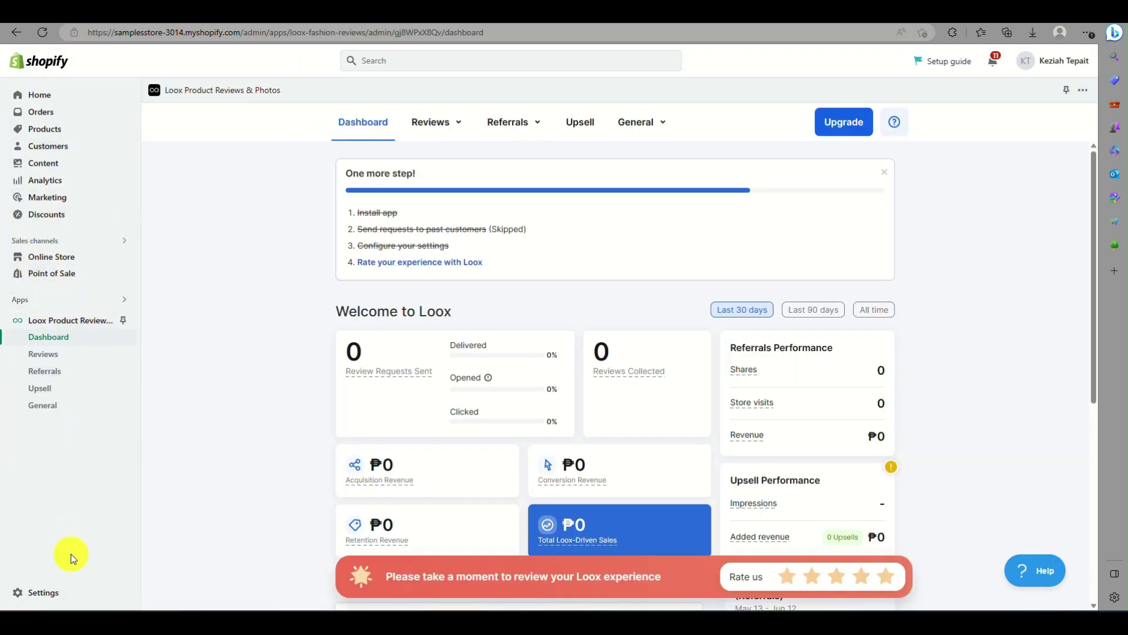
scroll(59, 600, up, 5)
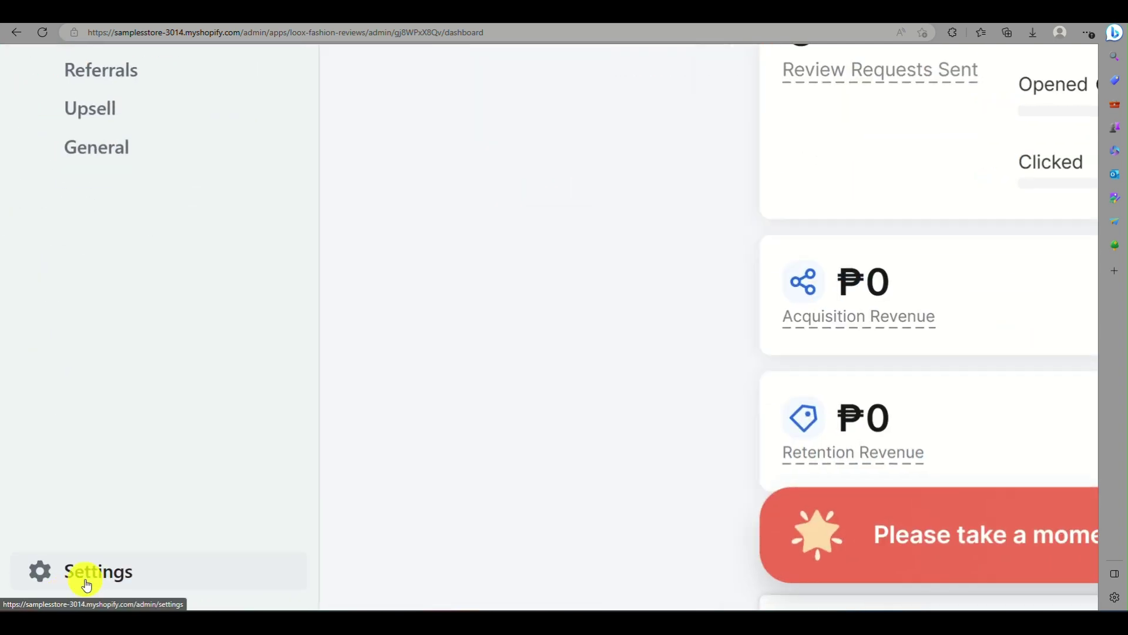
click(82, 576)
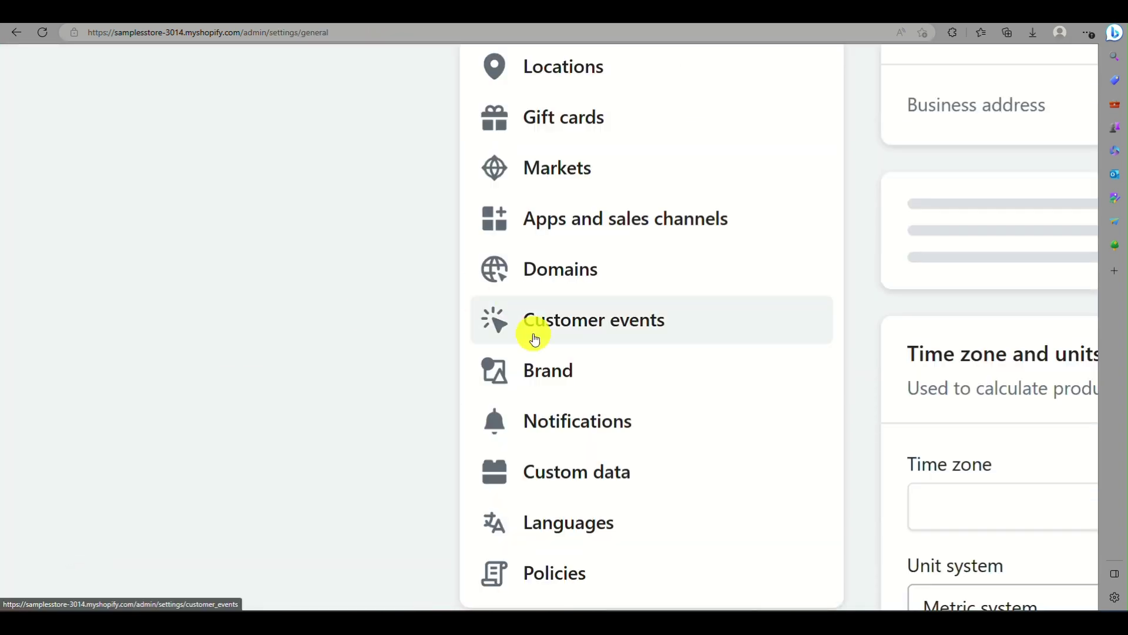
scroll(534, 330, down, 2)
scroll(535, 335, down, 3)
scroll(534, 335, up, 3)
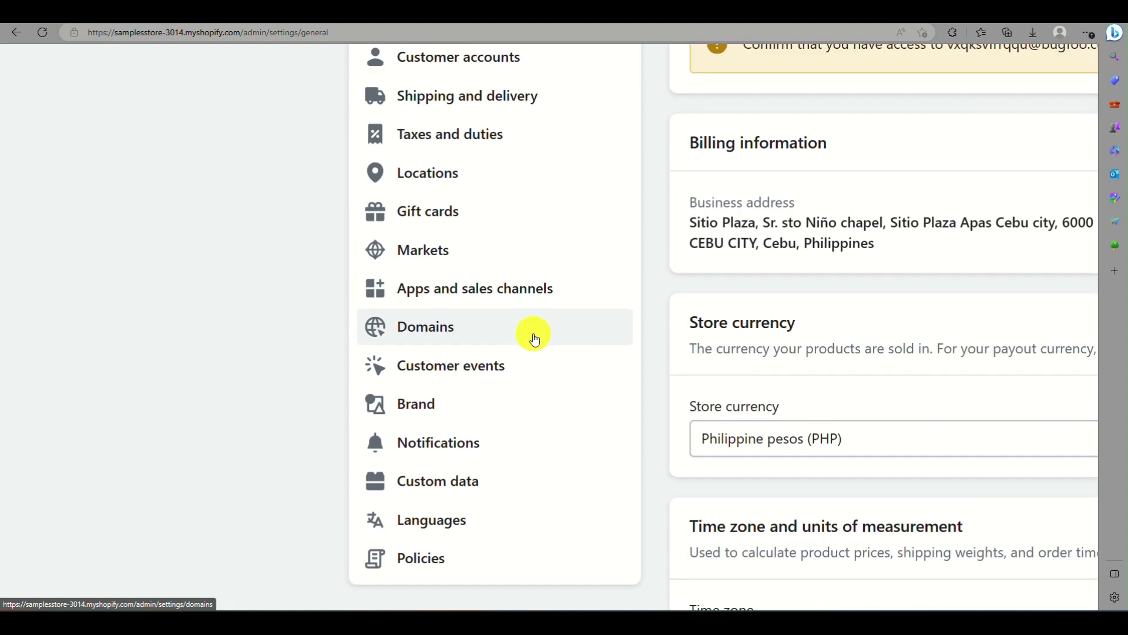
scroll(512, 299, up, 5)
click(514, 303)
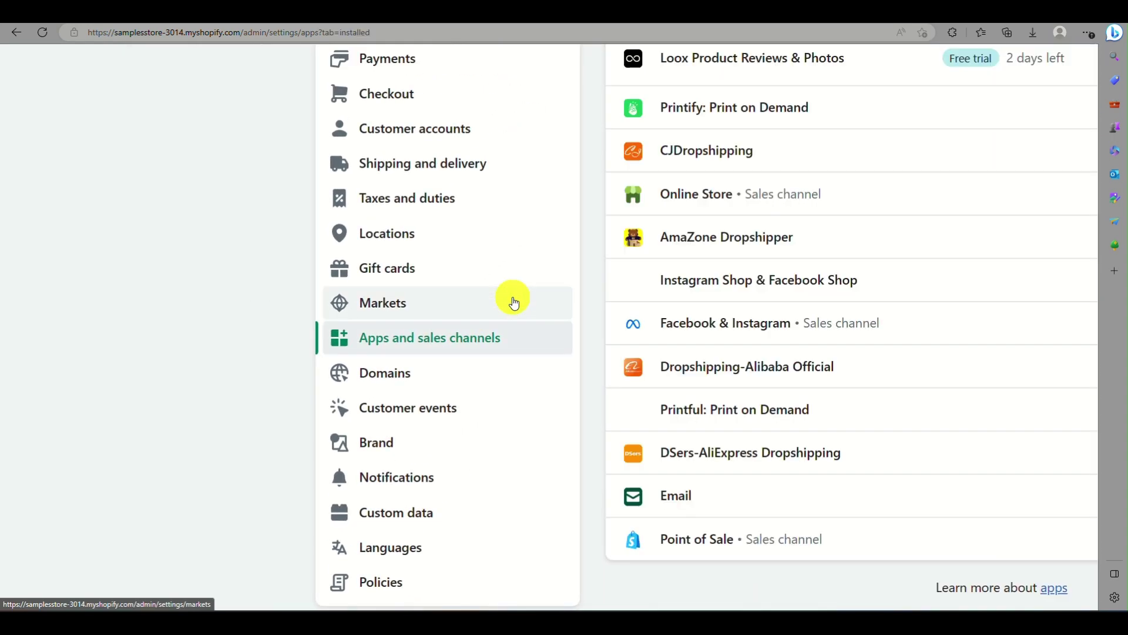
scroll(514, 302, down, 5)
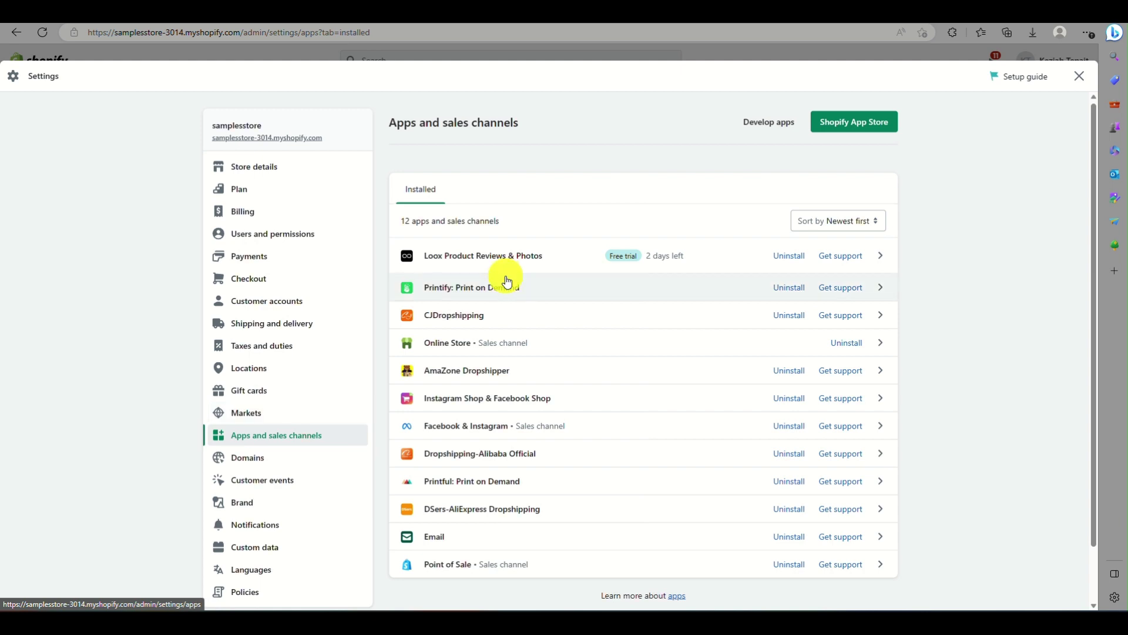
scroll(505, 341, down, 1)
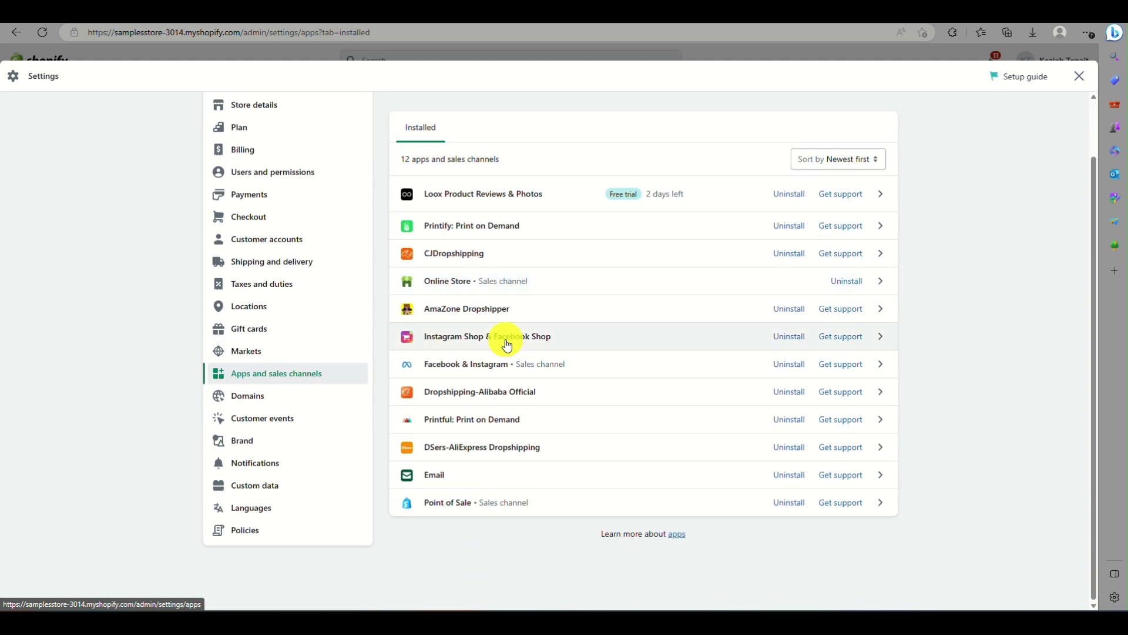
scroll(504, 342, up, 1)
scroll(875, 144, up, 5)
scroll(877, 136, down, 5)
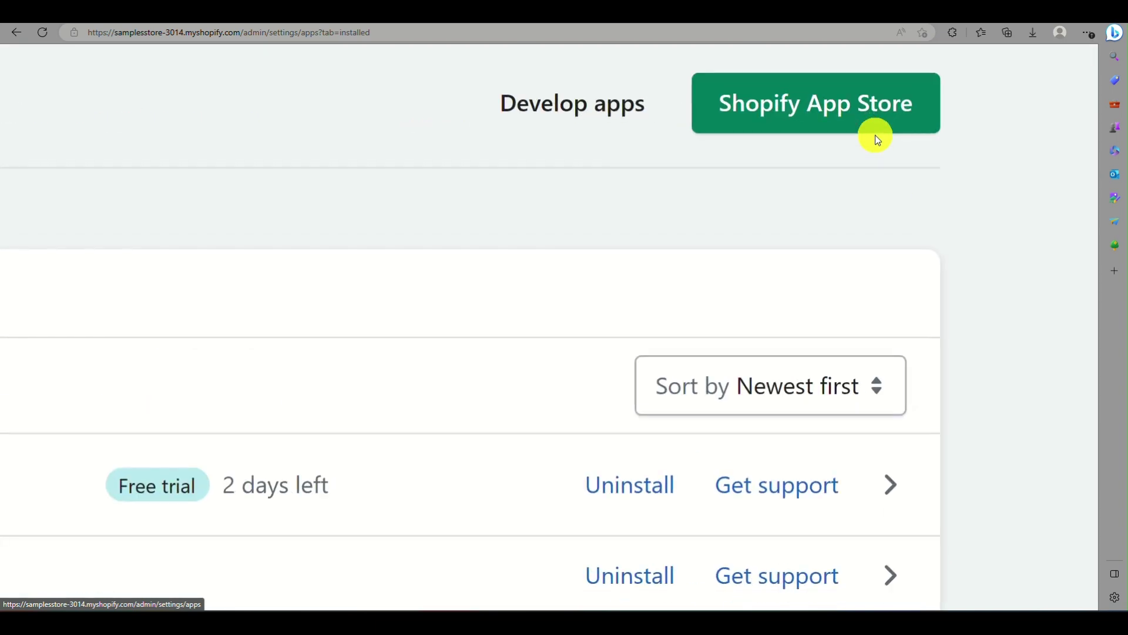
Search the Shopify App Store for 'reviews' and add Shopify's free Product Reviews app
click(869, 109)
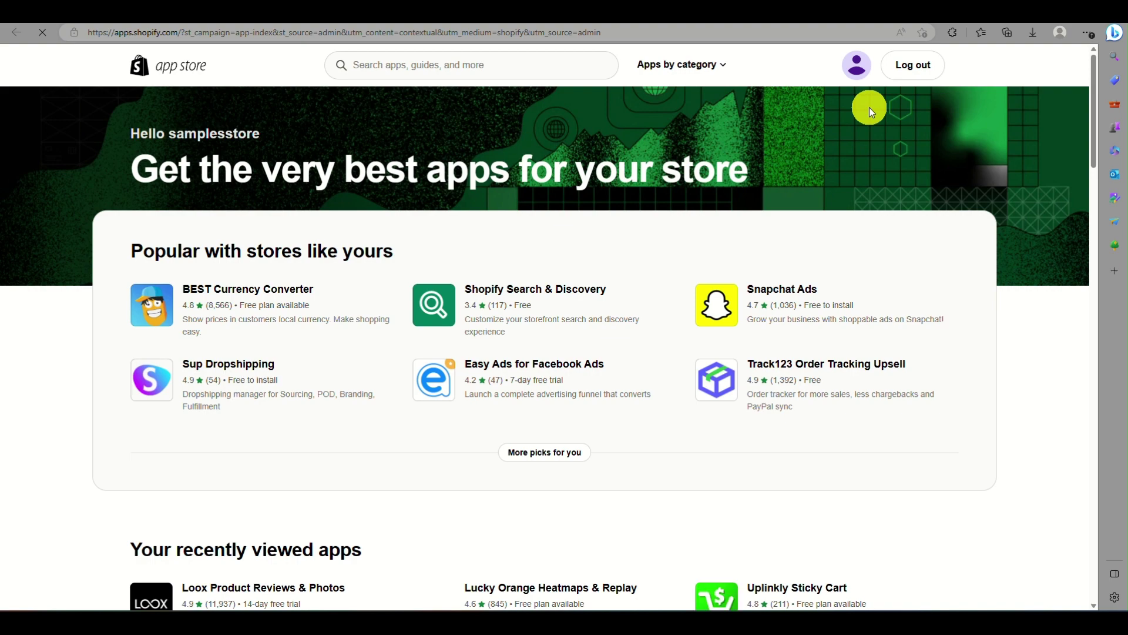
click(438, 65)
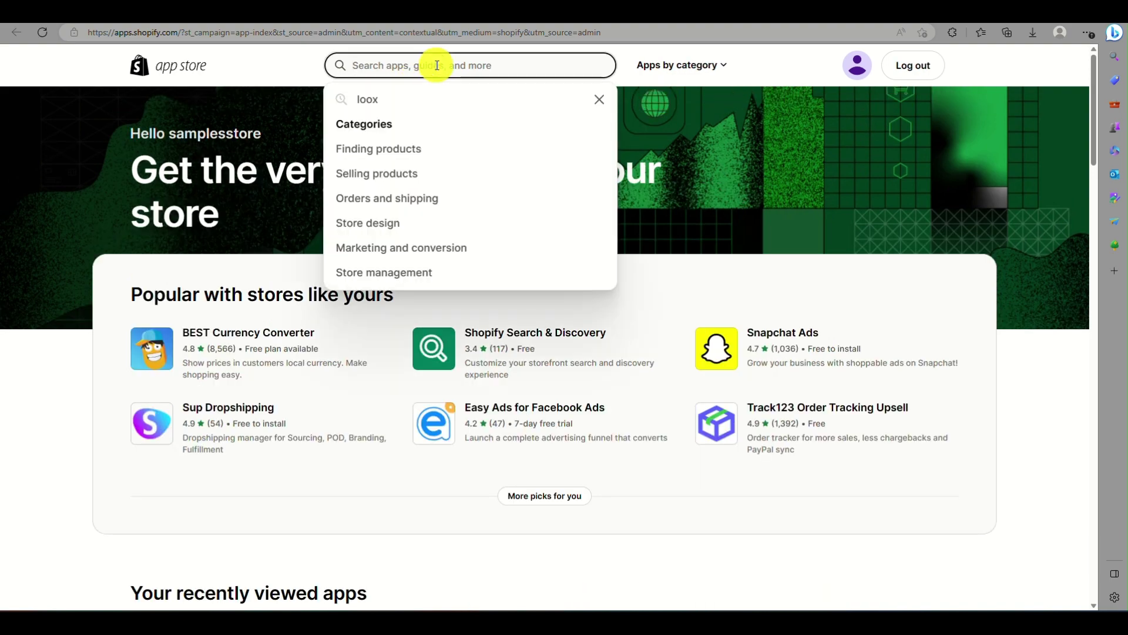
text(review)
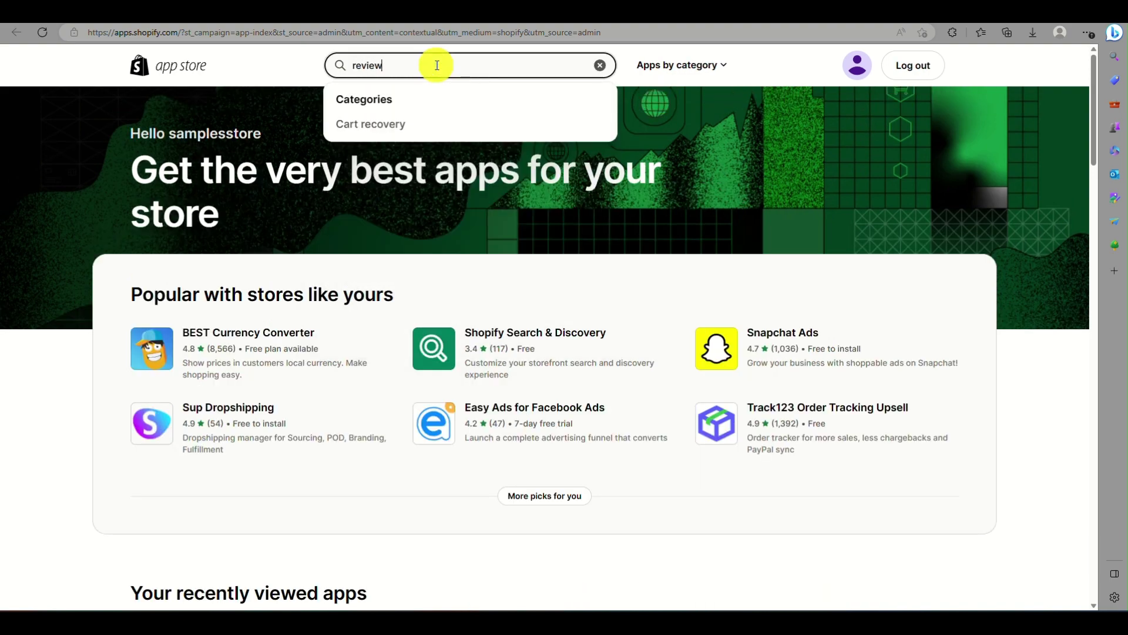
text(s)
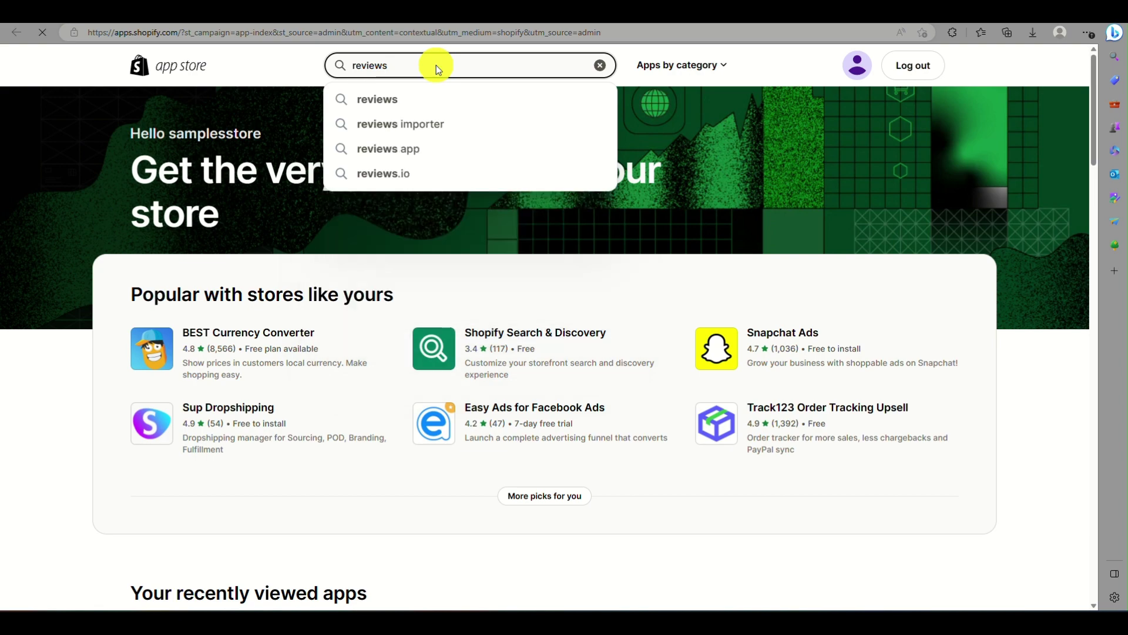
key(Return)
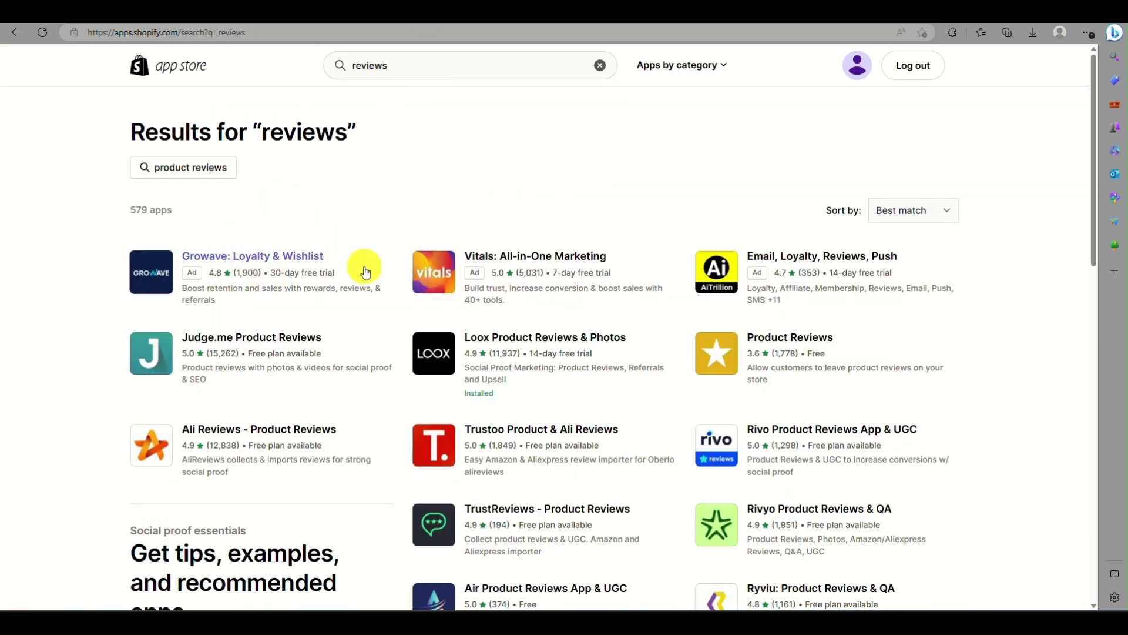
scroll(768, 383, up, 5)
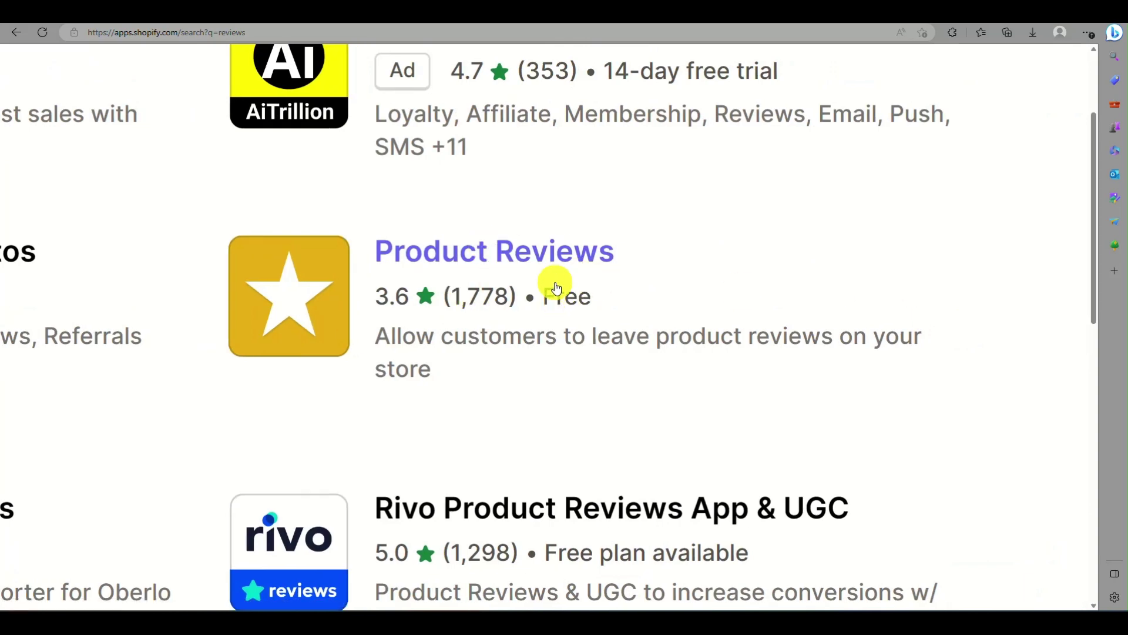
click(547, 253)
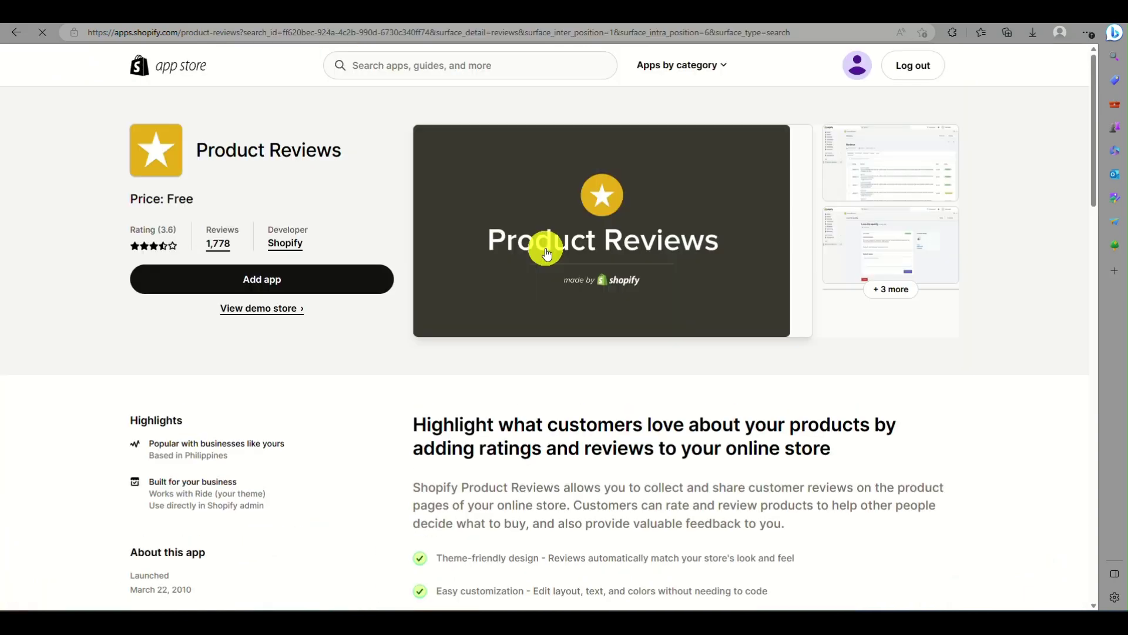
click(280, 269)
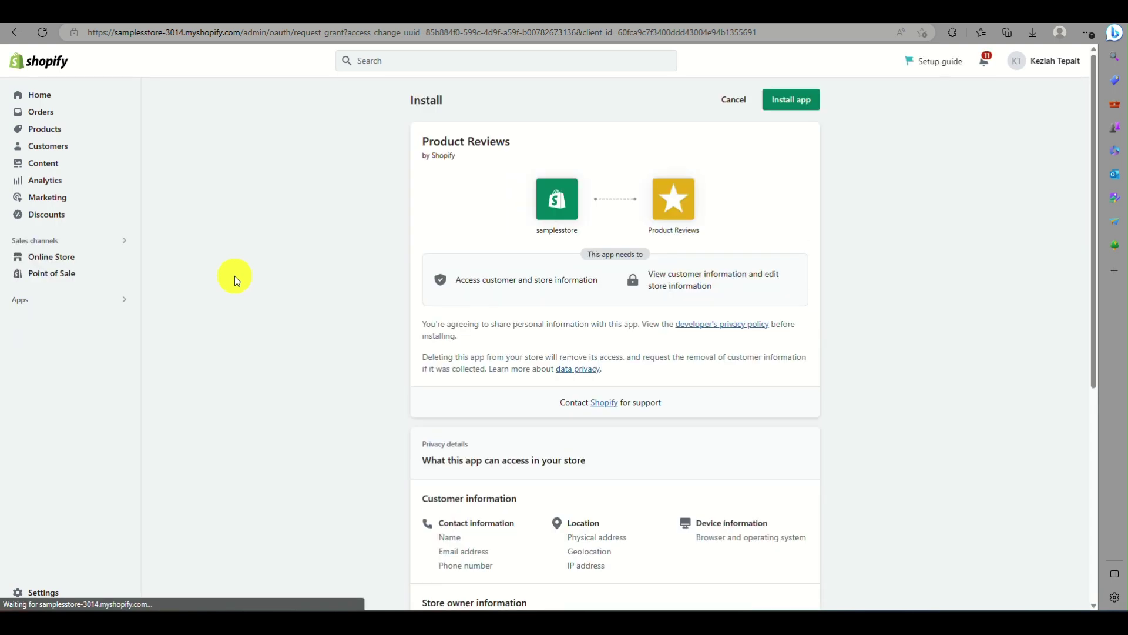
Approve installing the Product Reviews app on the store
scroll(650, 141, up, 3)
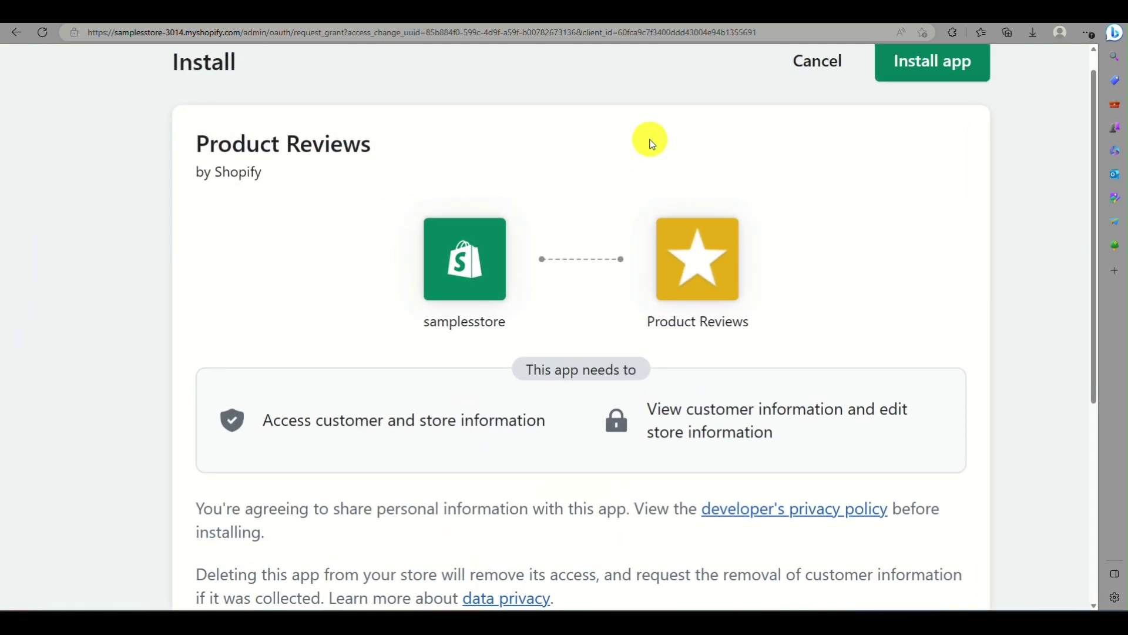
scroll(651, 143, down, 2)
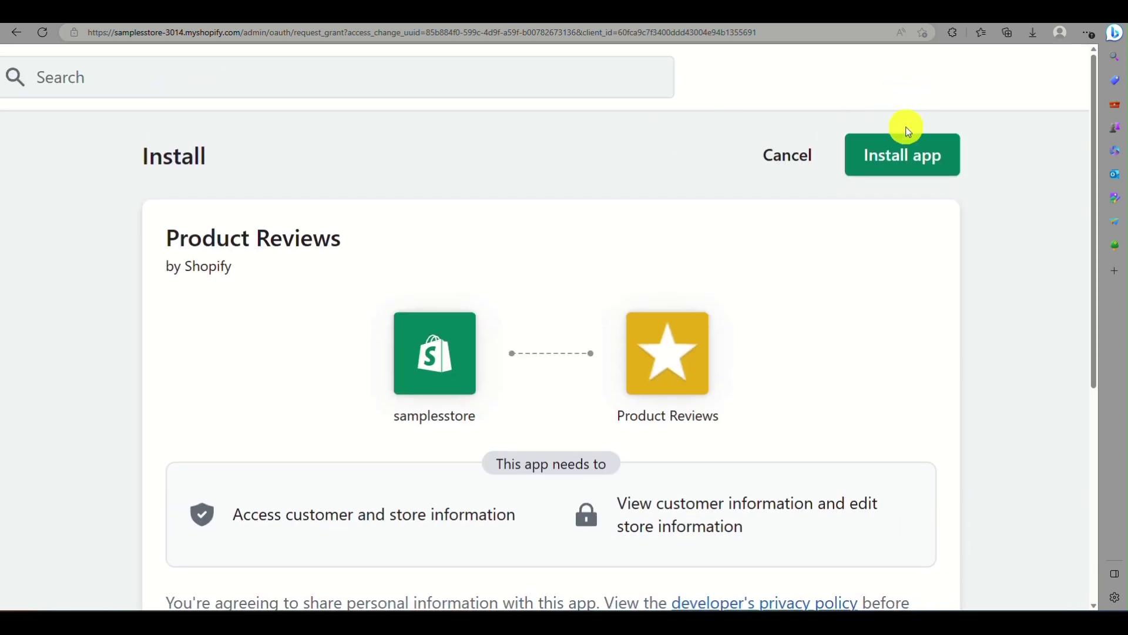
click(892, 161)
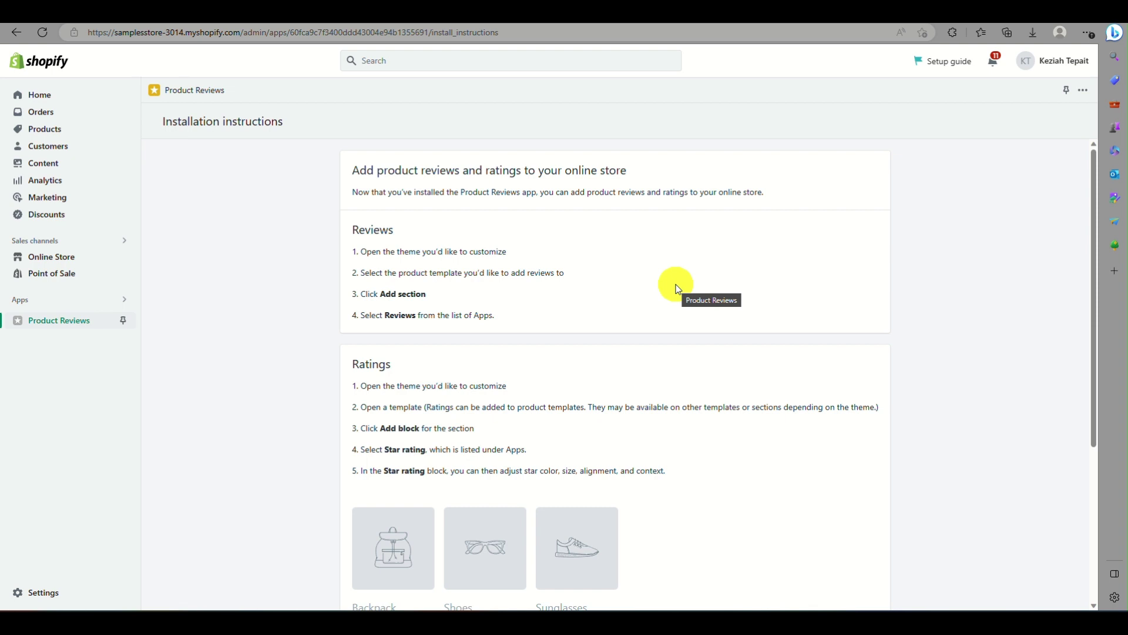
Run Verify and continue twice, closing the 'App blocks are missing' report each time
scroll(465, 241, down, 3)
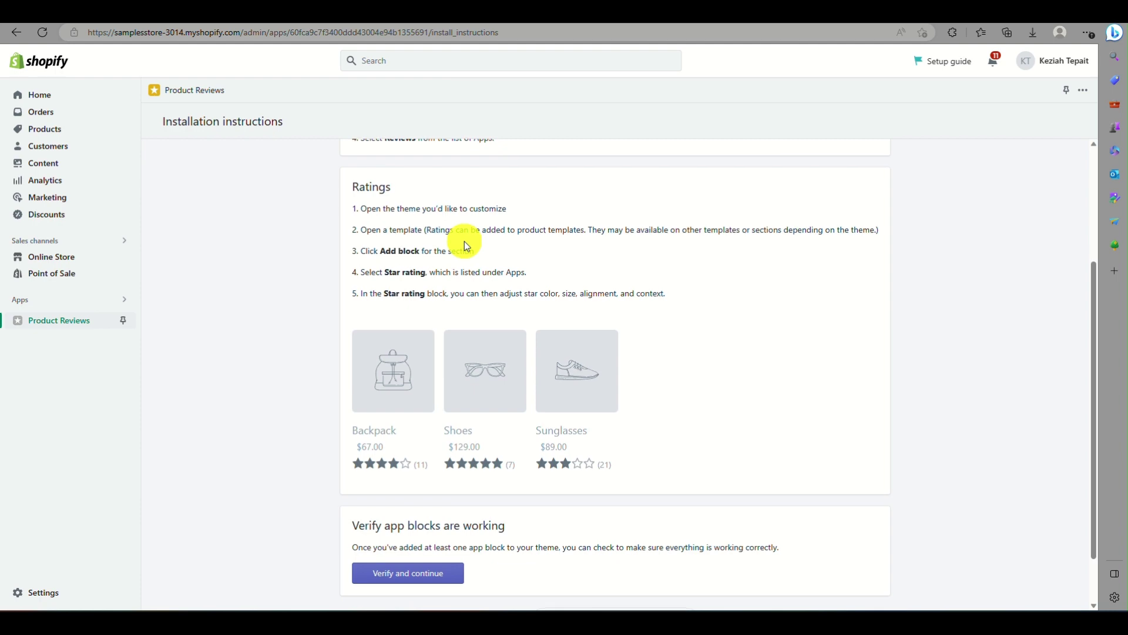
scroll(464, 241, down, 1)
scroll(439, 268, up, 4)
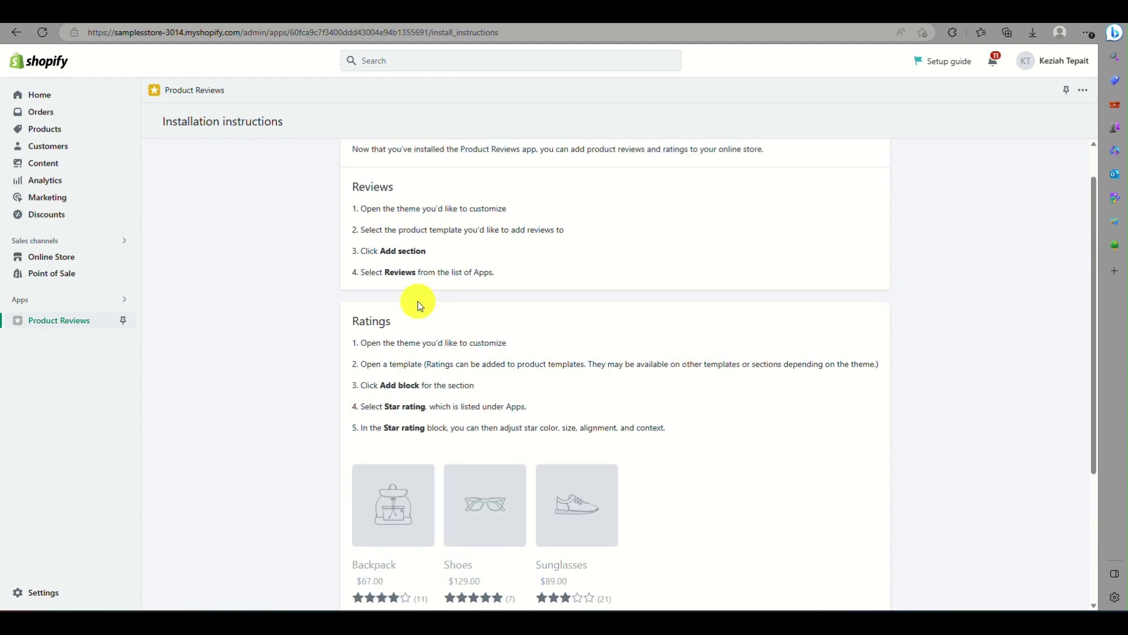
scroll(421, 305, down, 4)
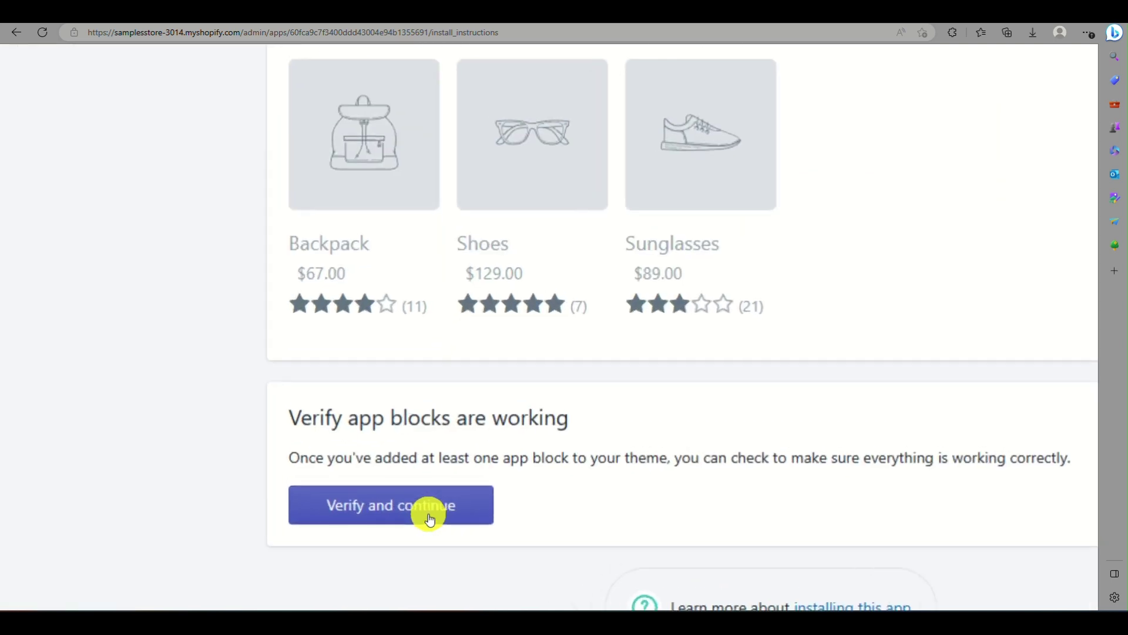
click(430, 520)
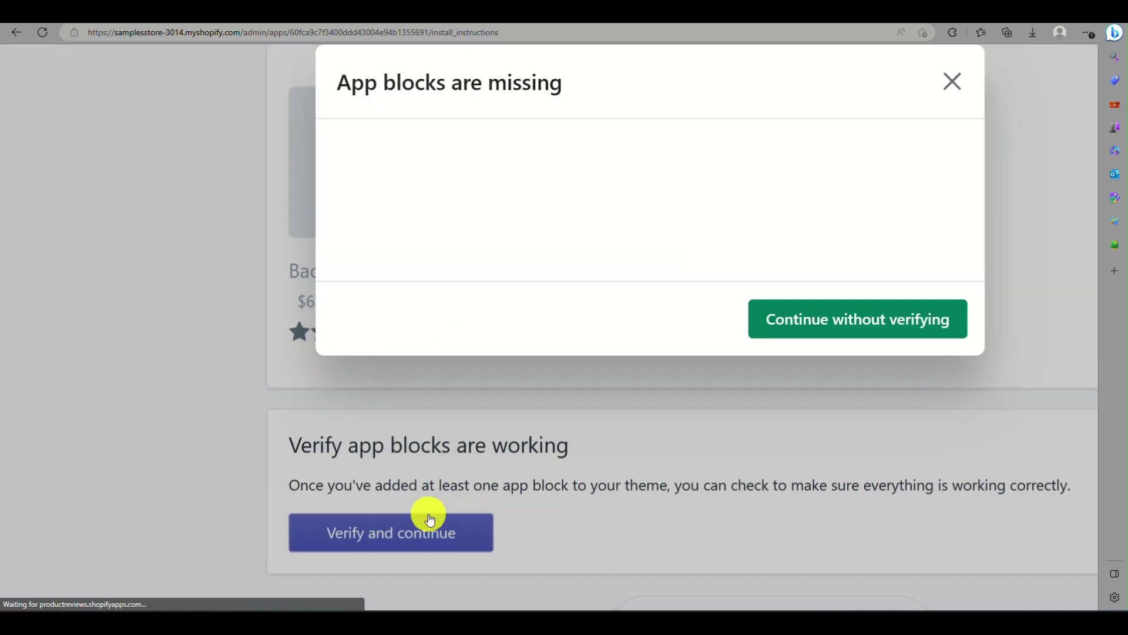
scroll(864, 144, down, 1)
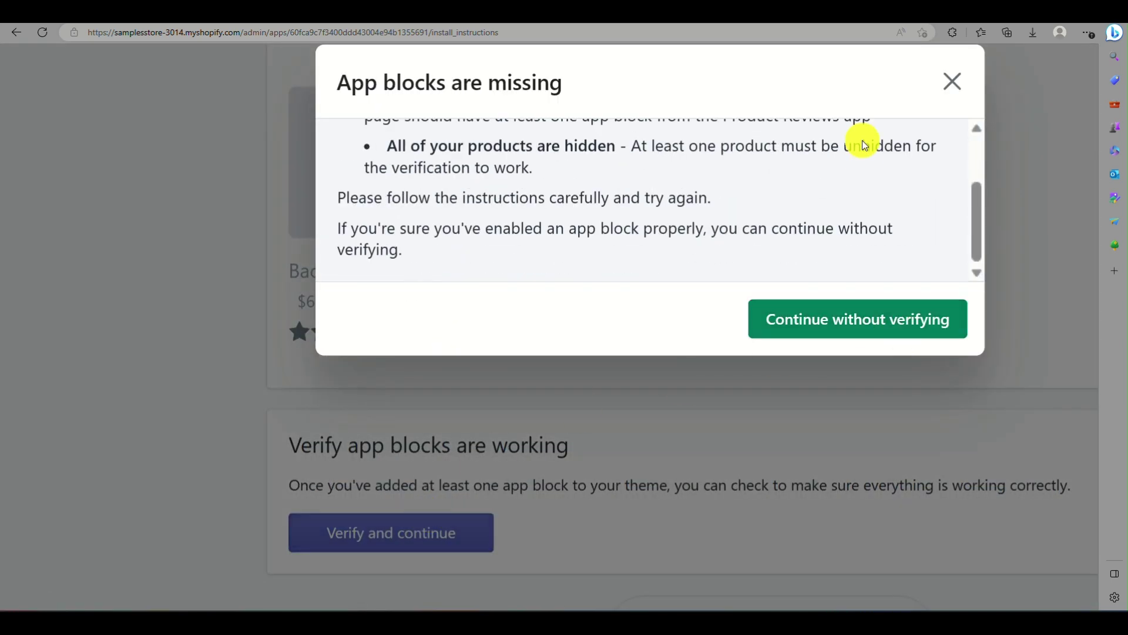
click(862, 319)
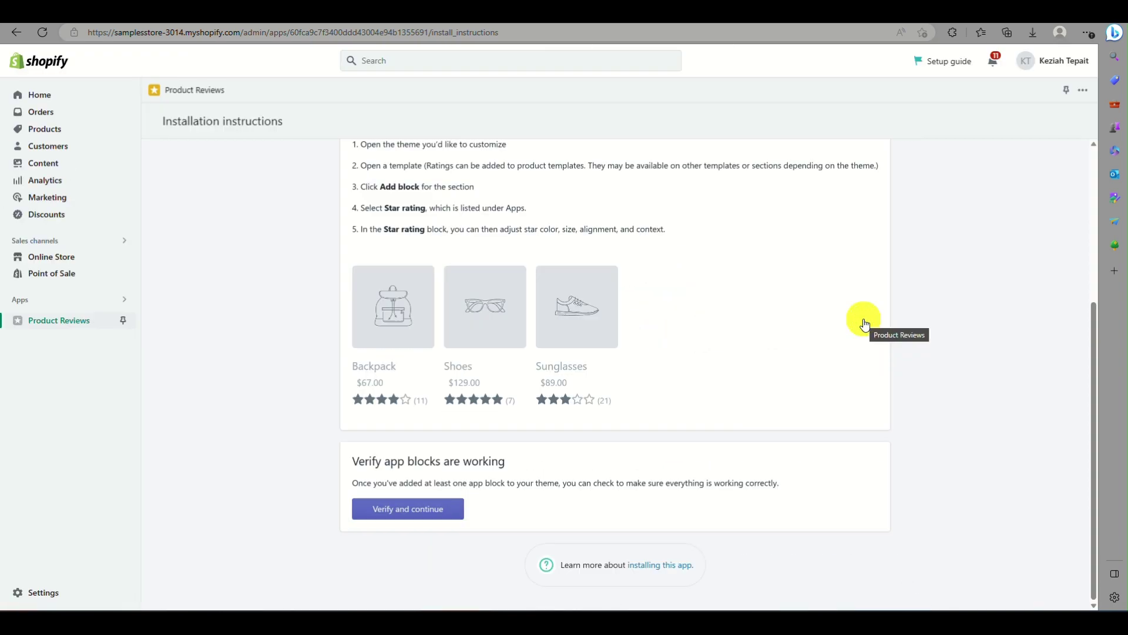
scroll(865, 324, up, 4)
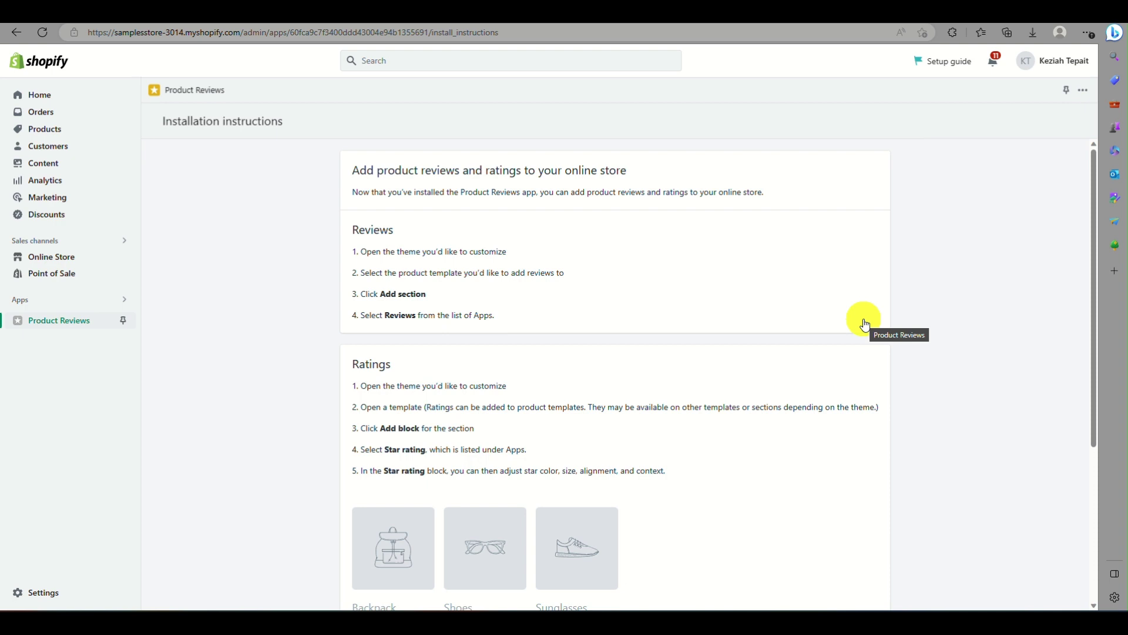
scroll(864, 324, down, 4)
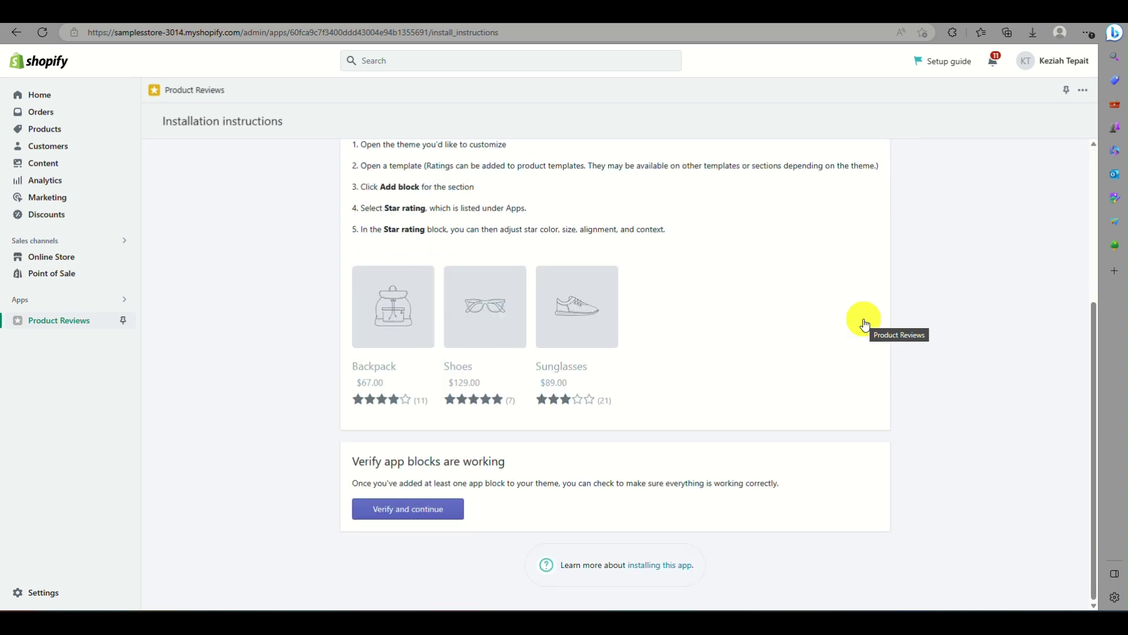
click(463, 510)
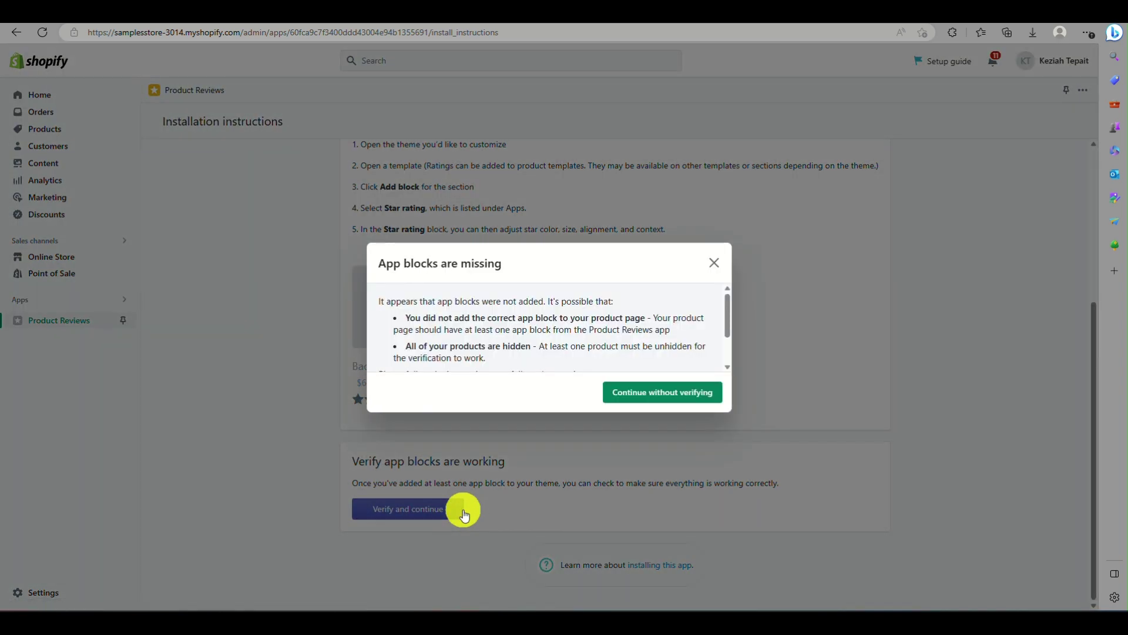
click(717, 266)
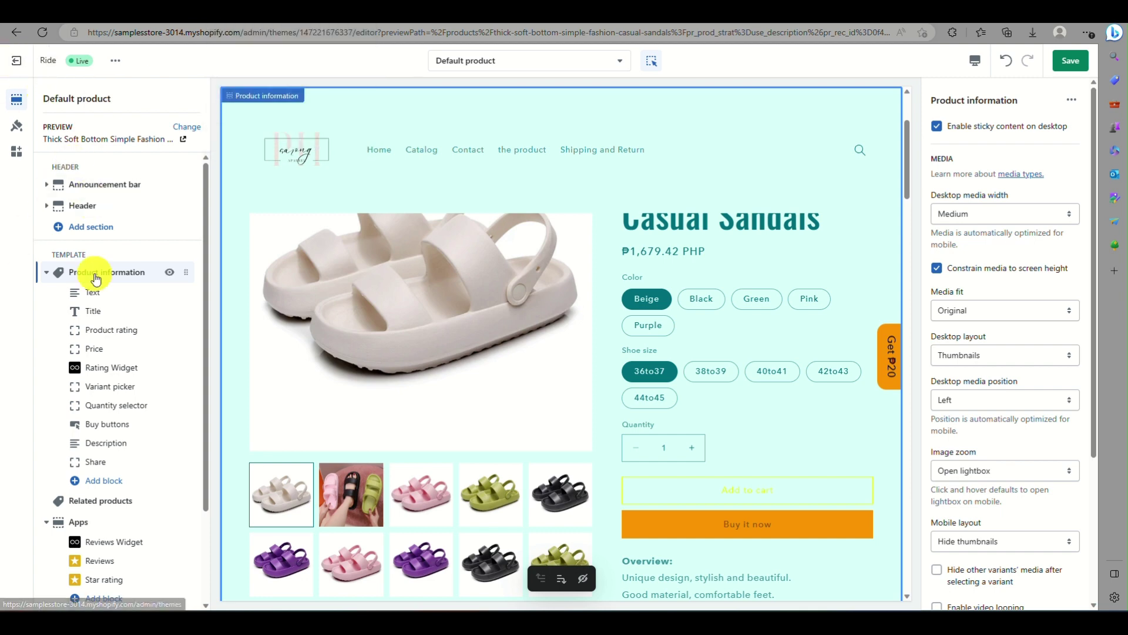
Review the Reviews Widget app block on the product template, save, and exit to Themes
scroll(91, 273, down, 2)
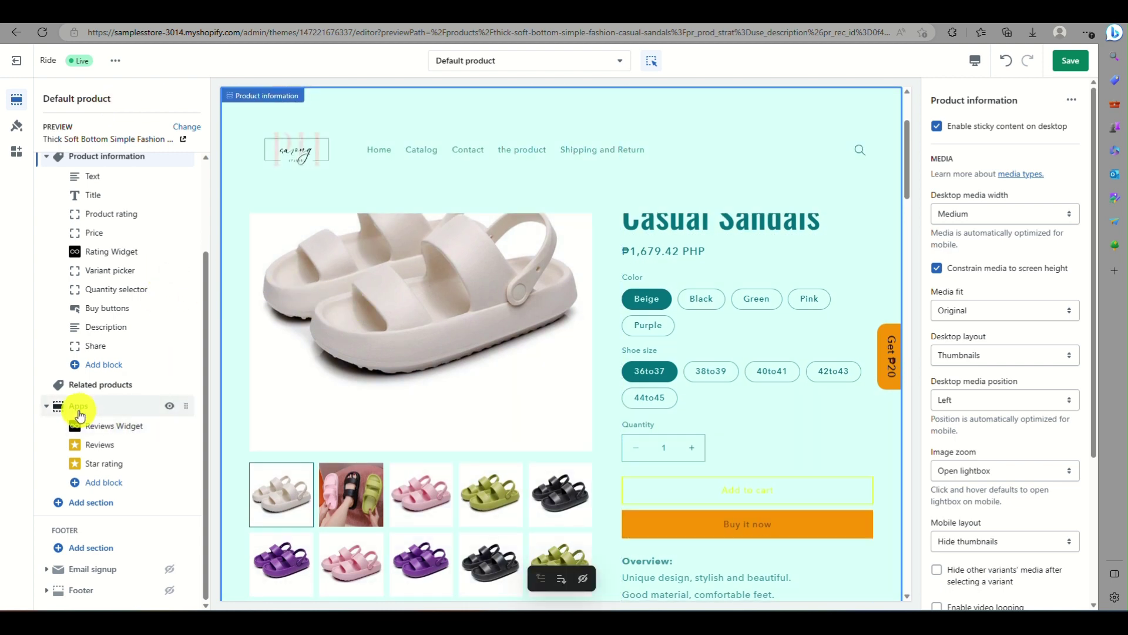
mouse_move(82, 411)
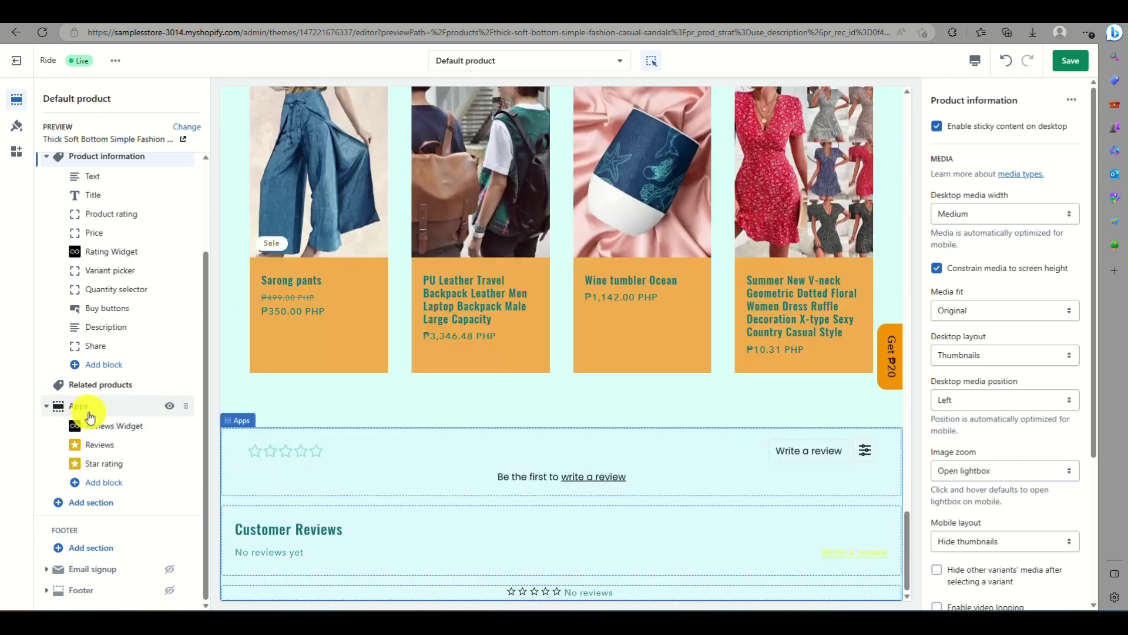
click(92, 483)
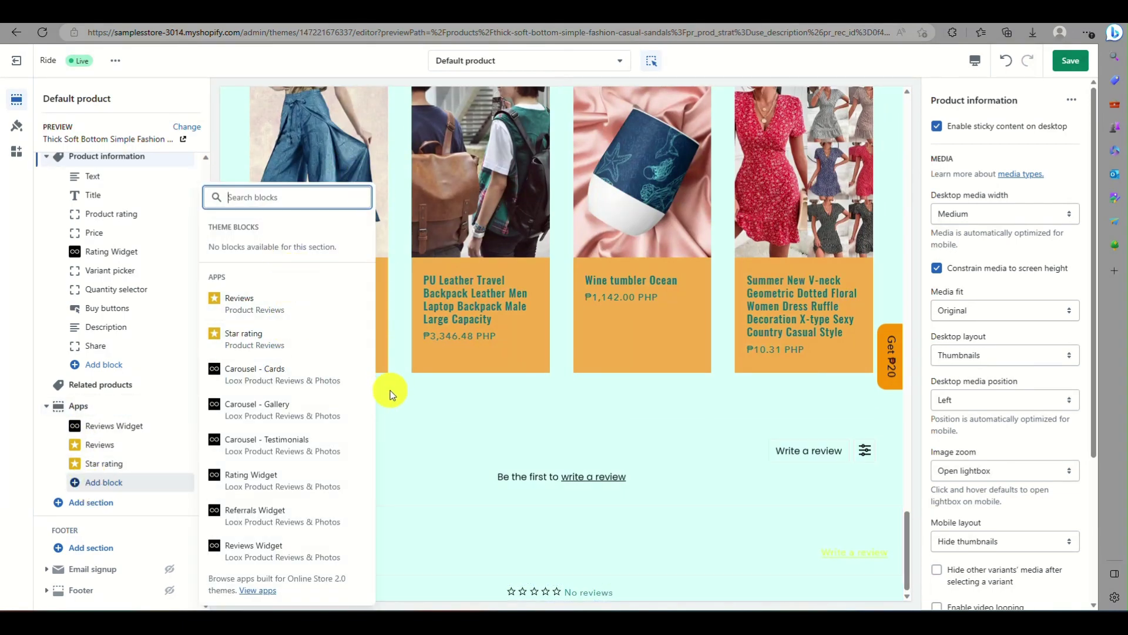
click(394, 428)
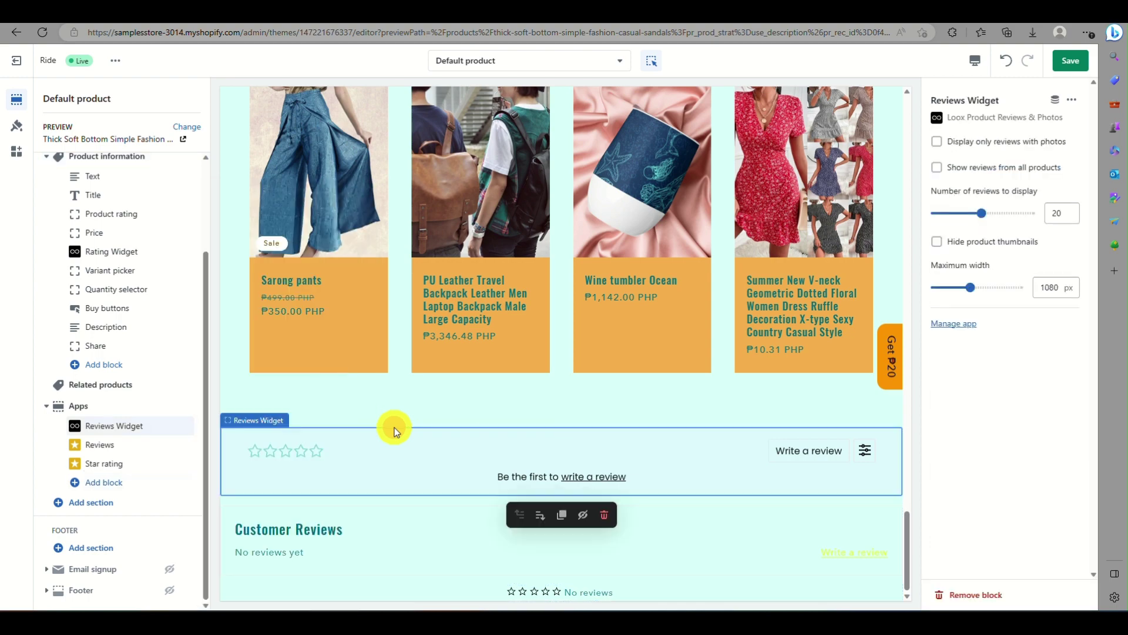
click(418, 372)
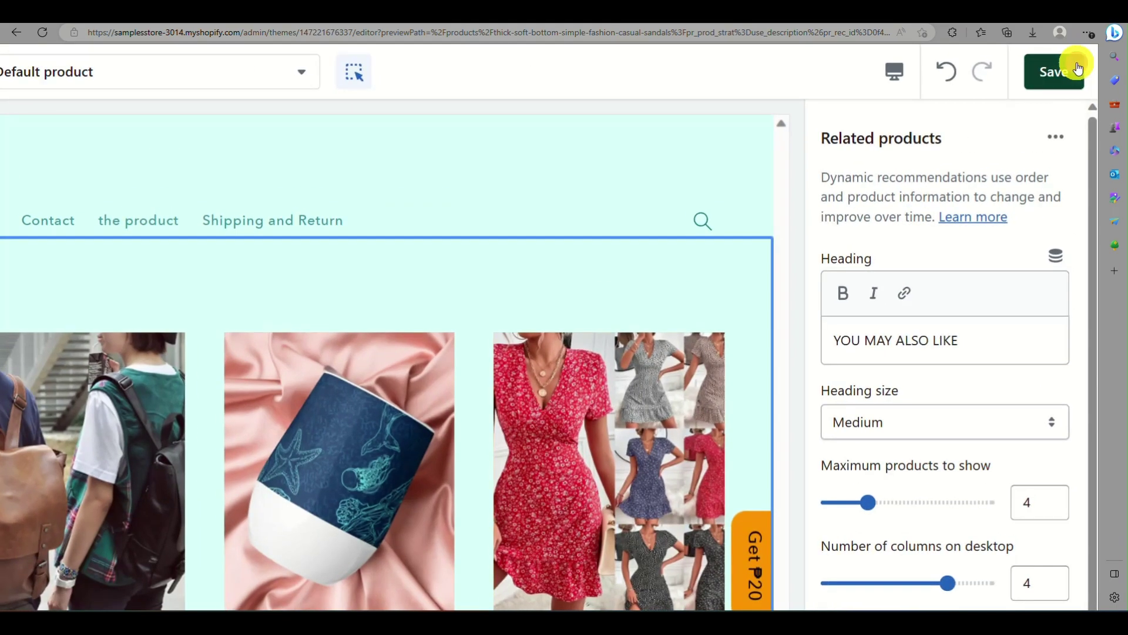
click(1077, 68)
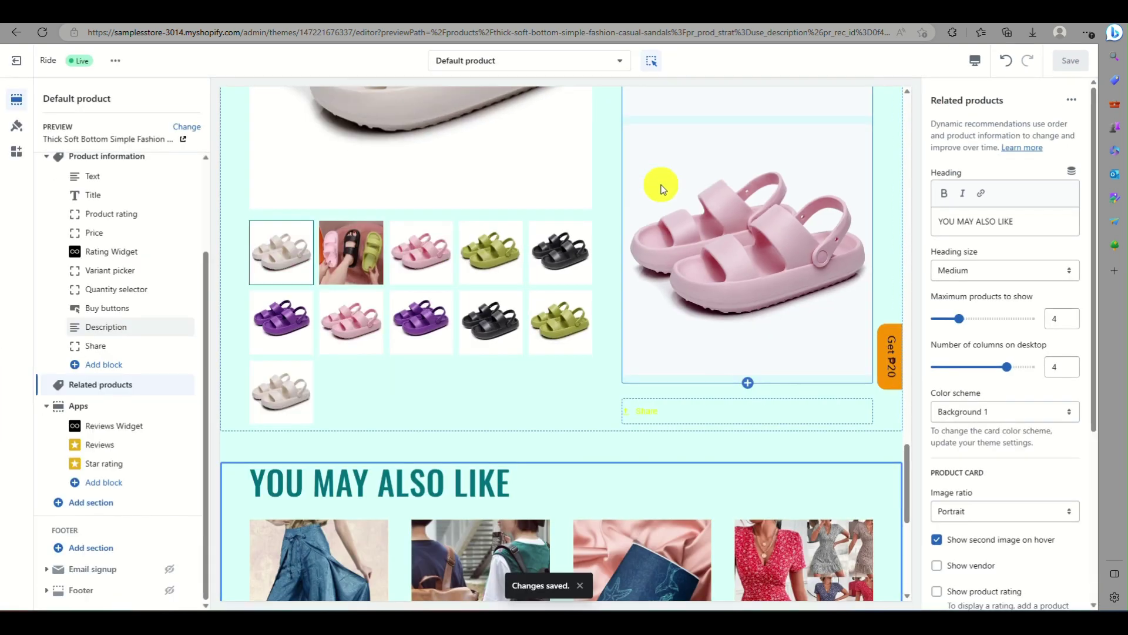
click(15, 61)
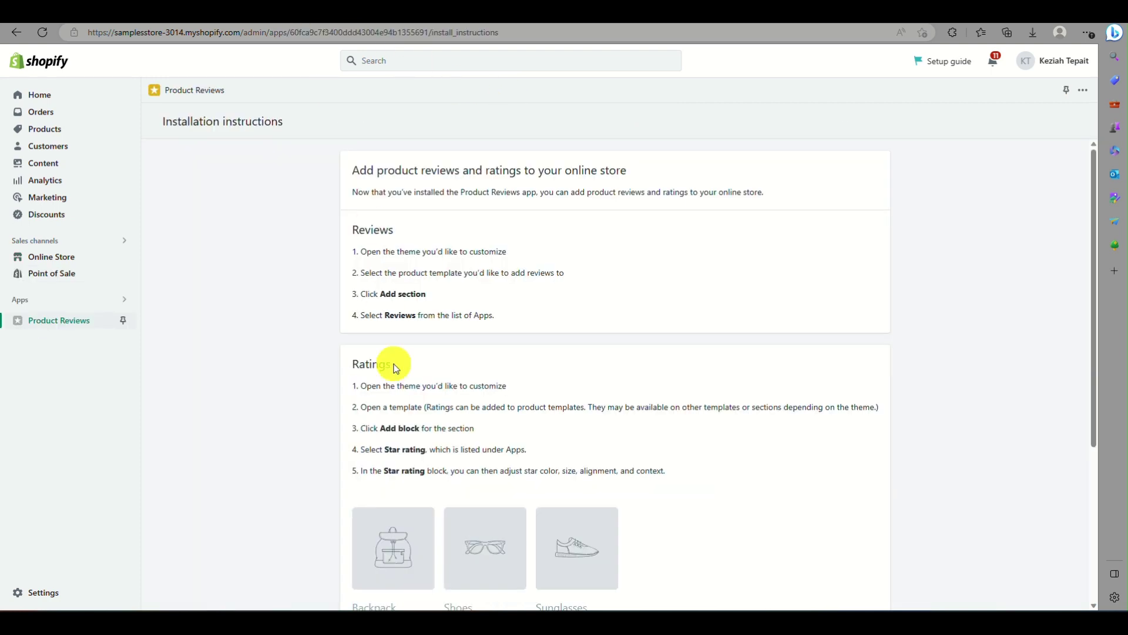
Verify the Product Reviews setup, dismiss the installed notice, and start a CSV review import
scroll(394, 367, down, 3)
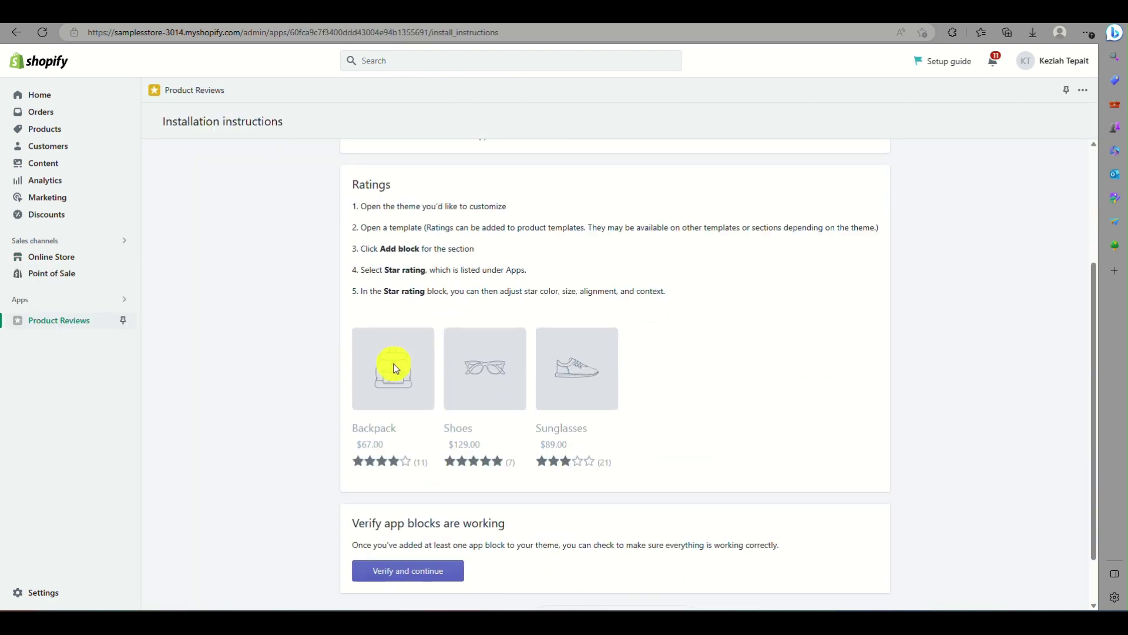
click(413, 573)
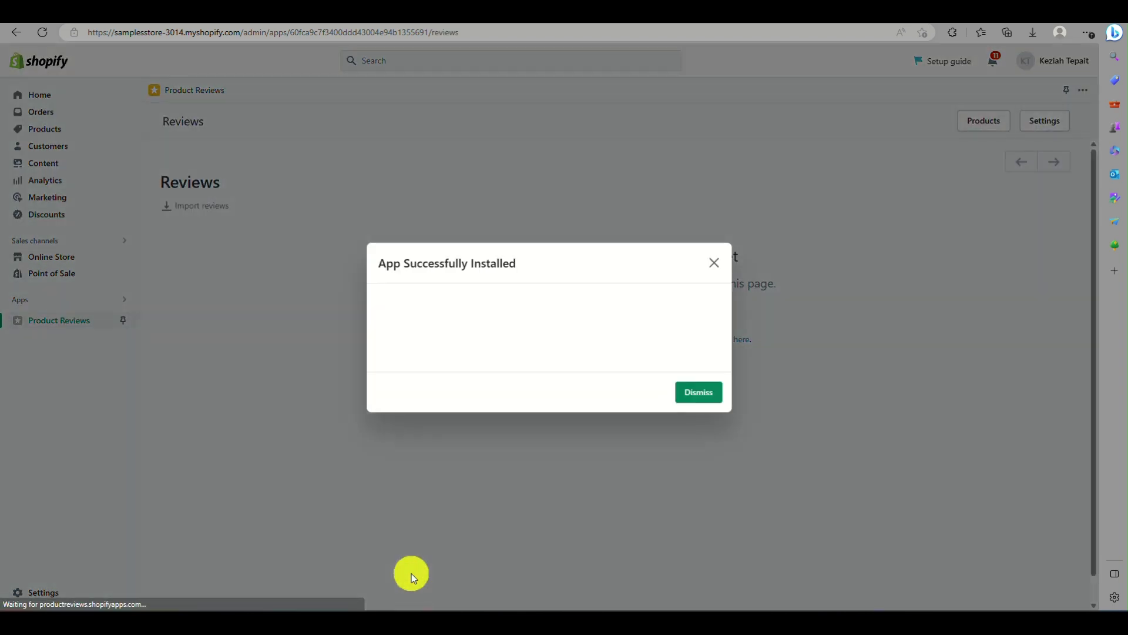
scroll(584, 302, up, 5)
scroll(584, 302, down, 5)
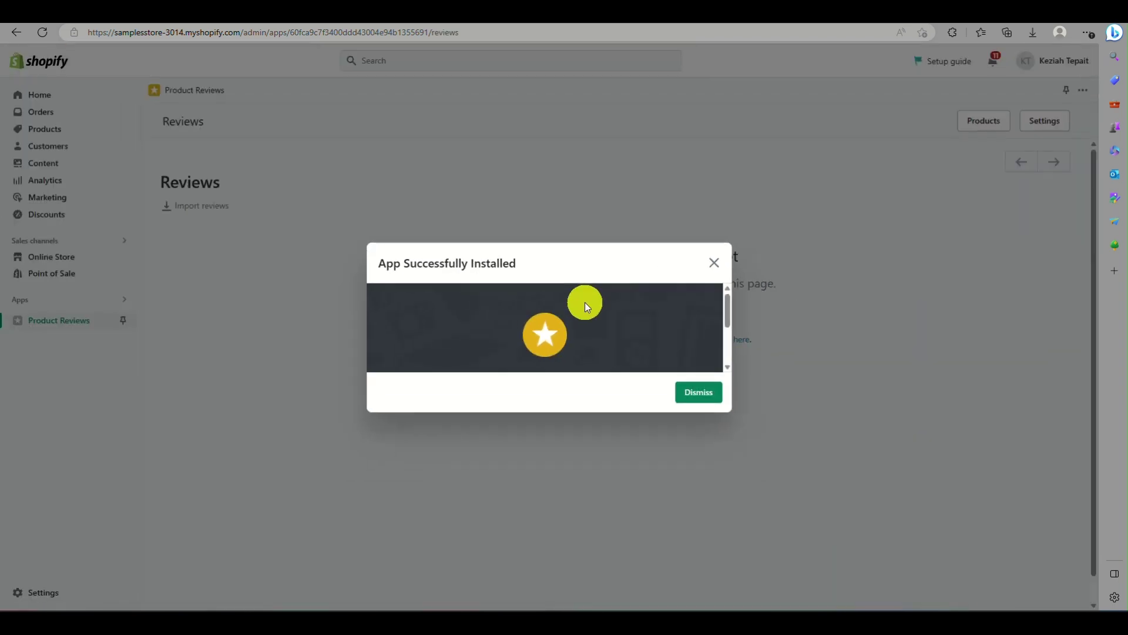
click(693, 398)
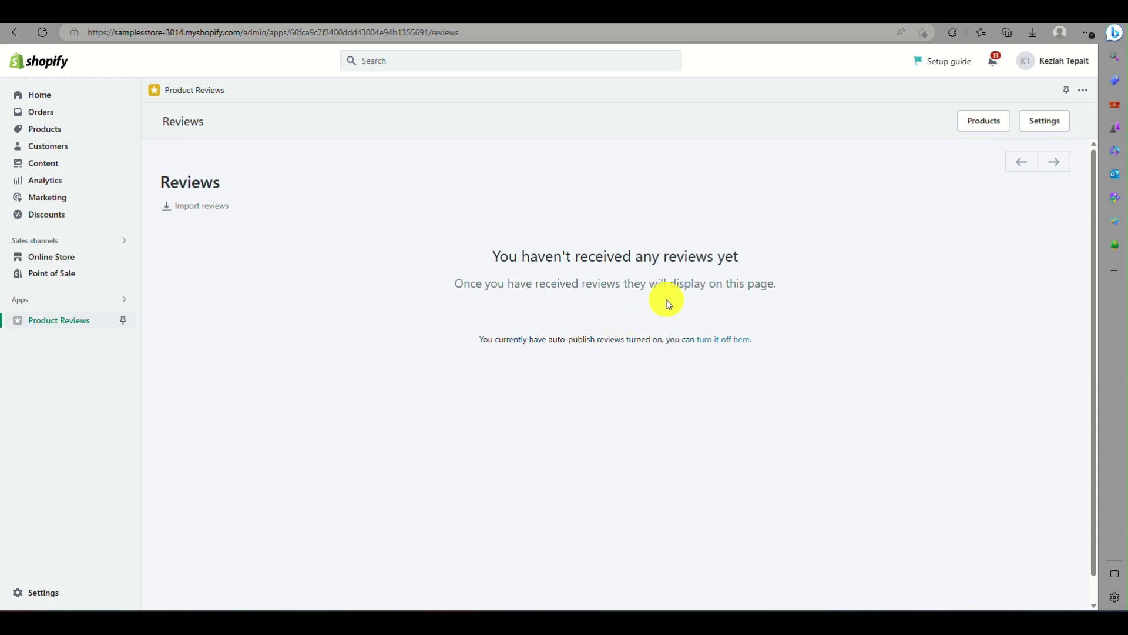
click(202, 207)
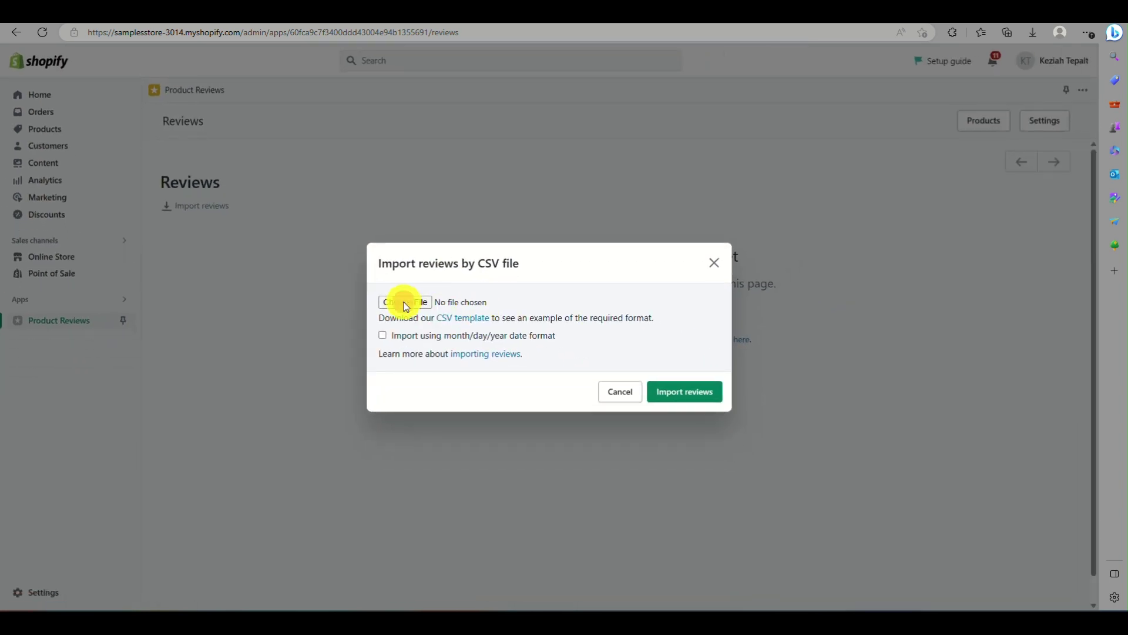
Import thick sandals review.csv with month/day/year dates, retrying the import once
click(406, 304)
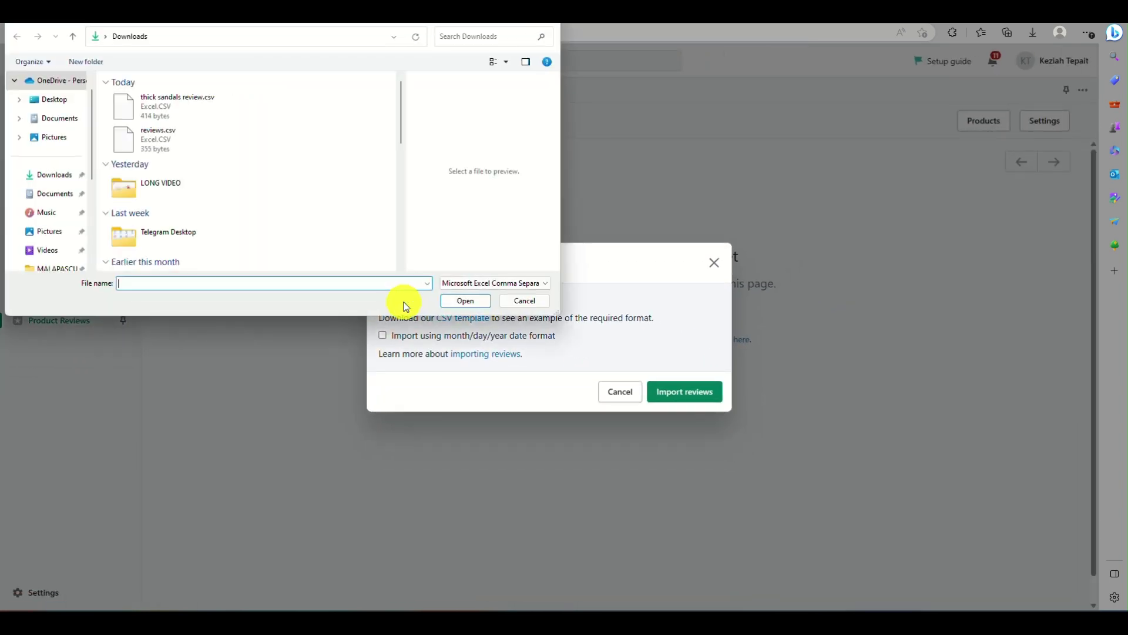
click(226, 114)
click(458, 303)
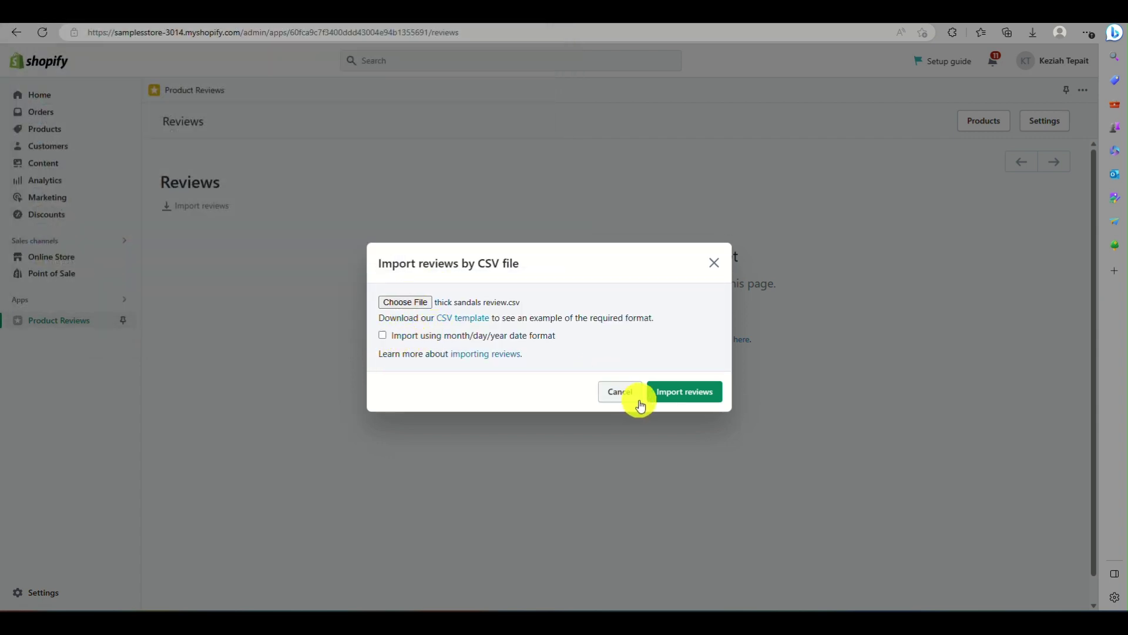
click(383, 336)
click(682, 404)
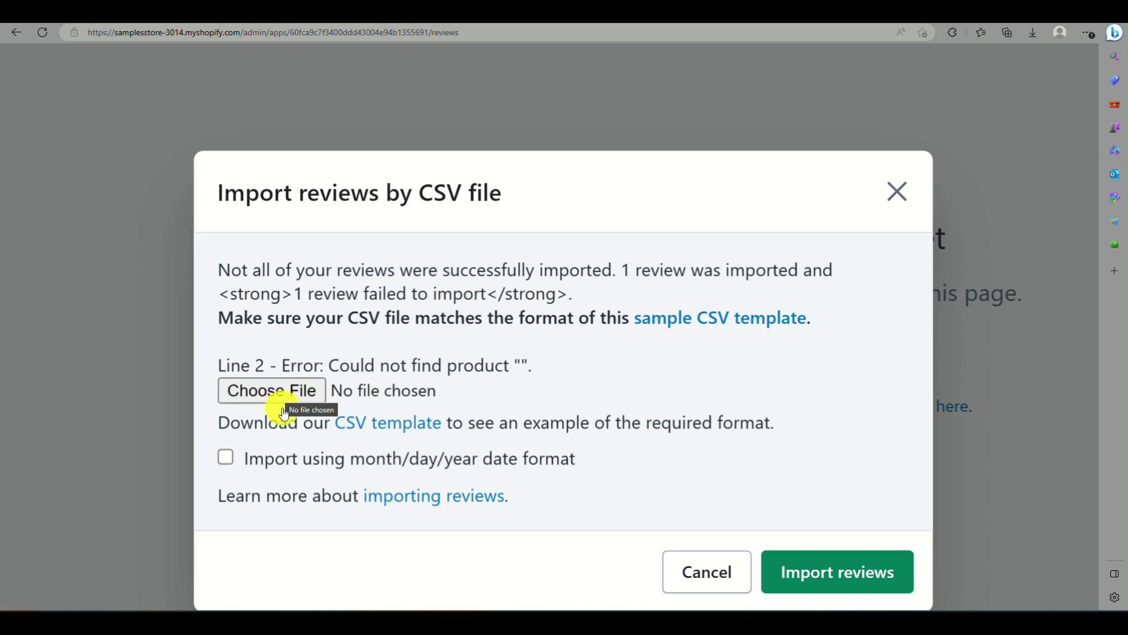
click(225, 458)
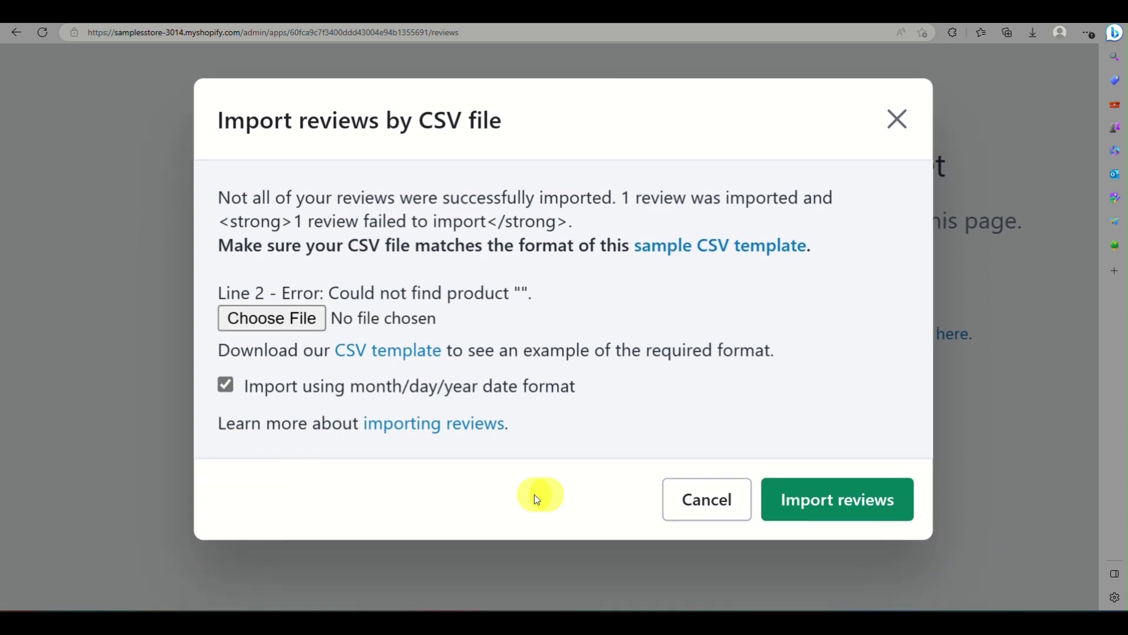
click(808, 516)
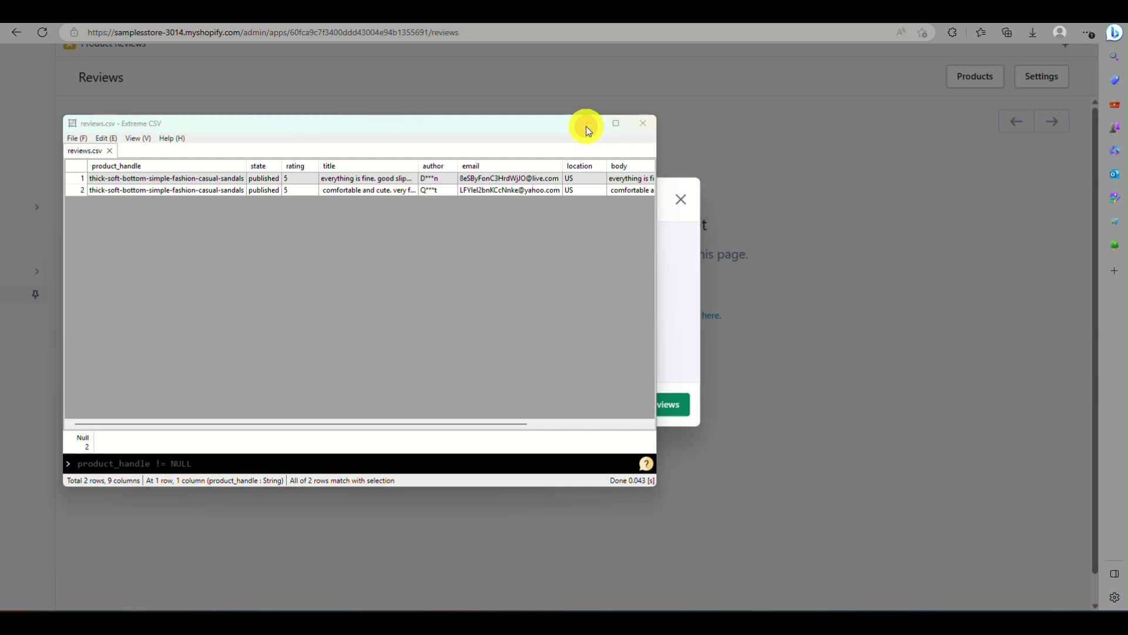
Close Extreme CSV and the import dialog, then reload the Reviews list
click(586, 126)
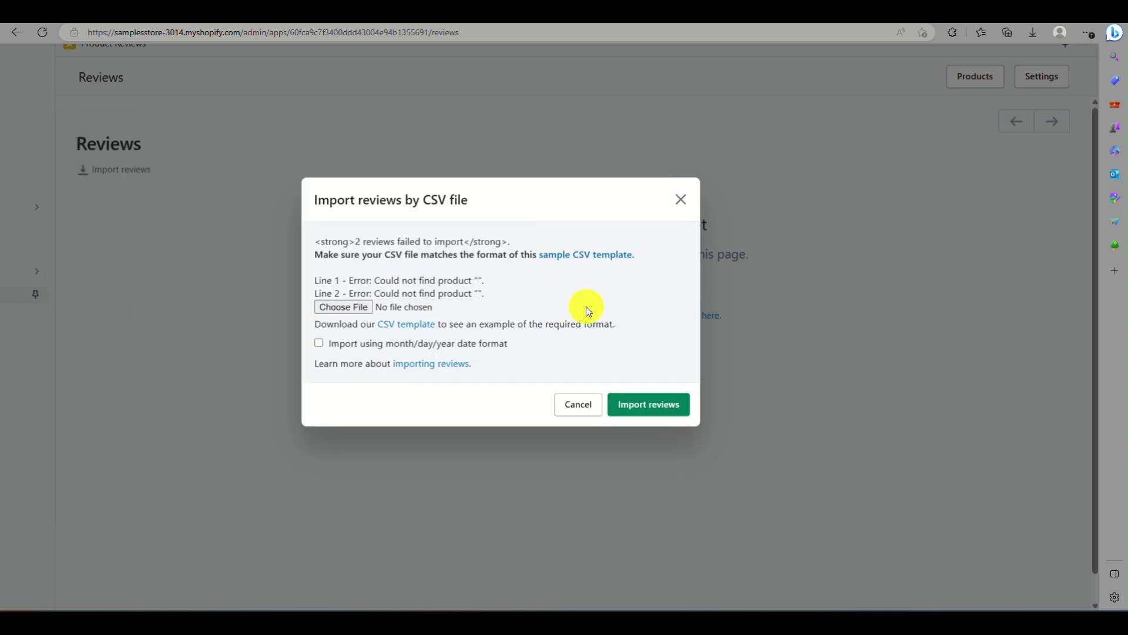
click(679, 208)
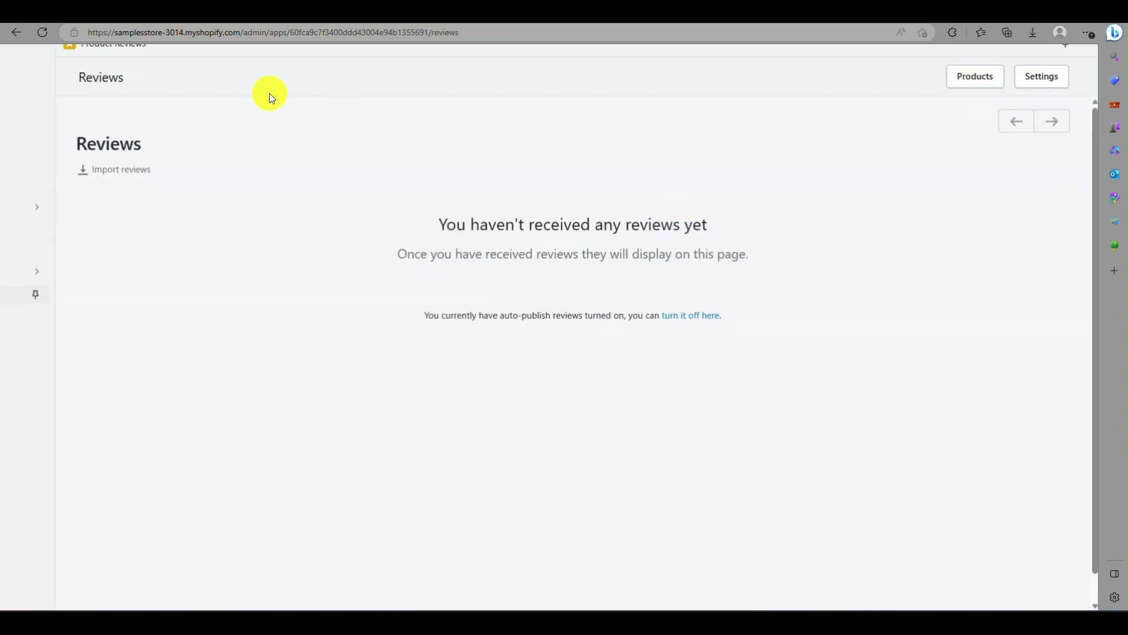
click(39, 35)
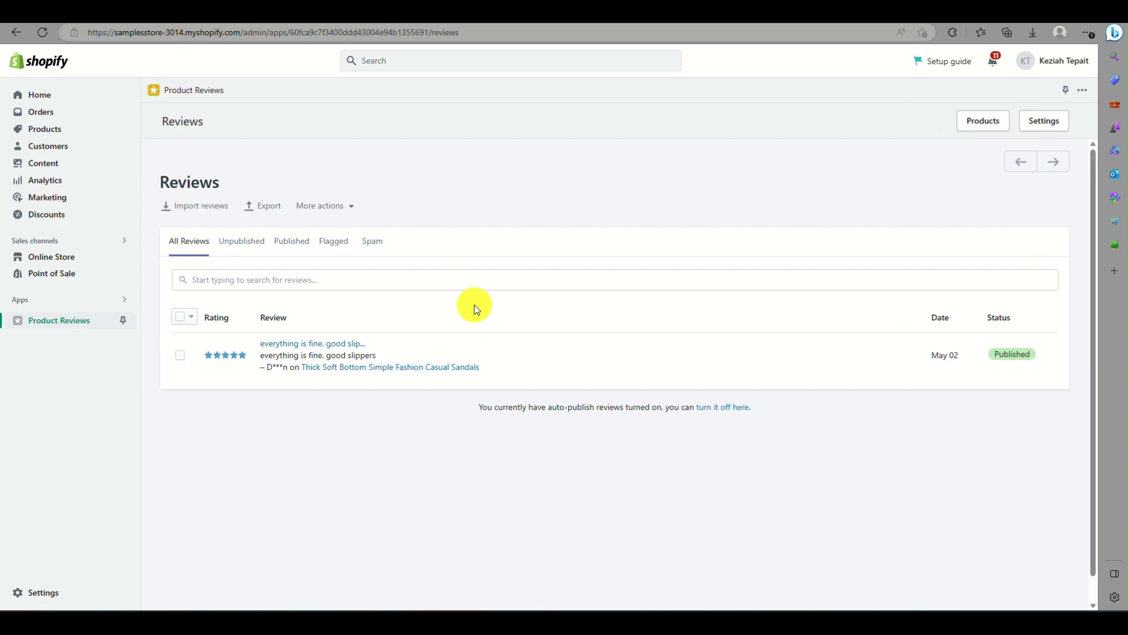
Open the imported sandals review's details, then reload the storefront product preview
click(588, 362)
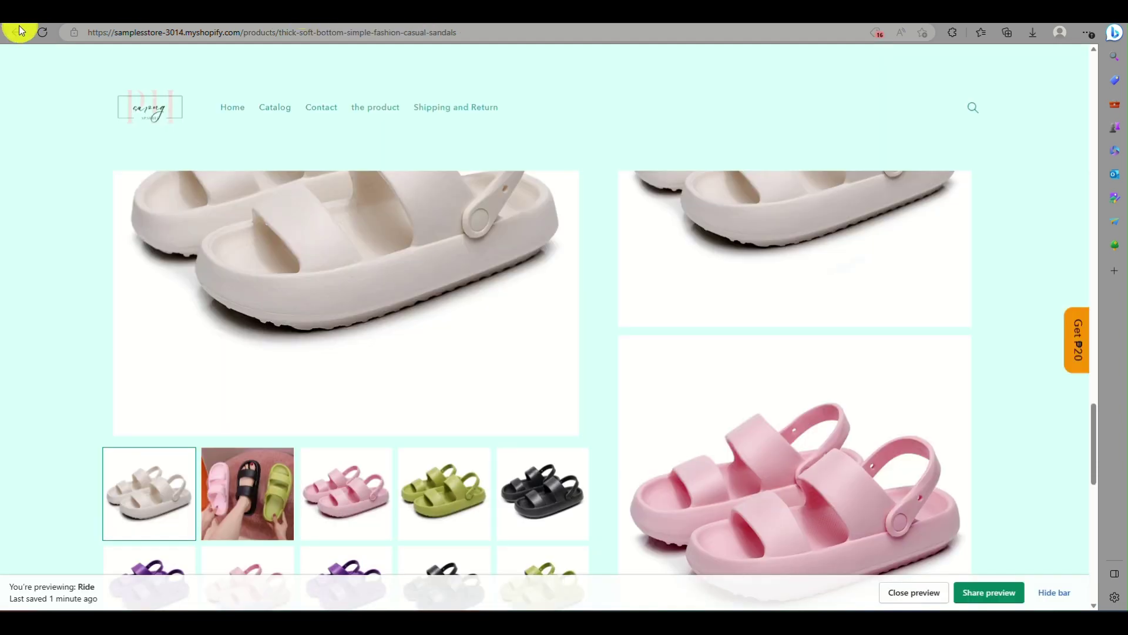
click(43, 27)
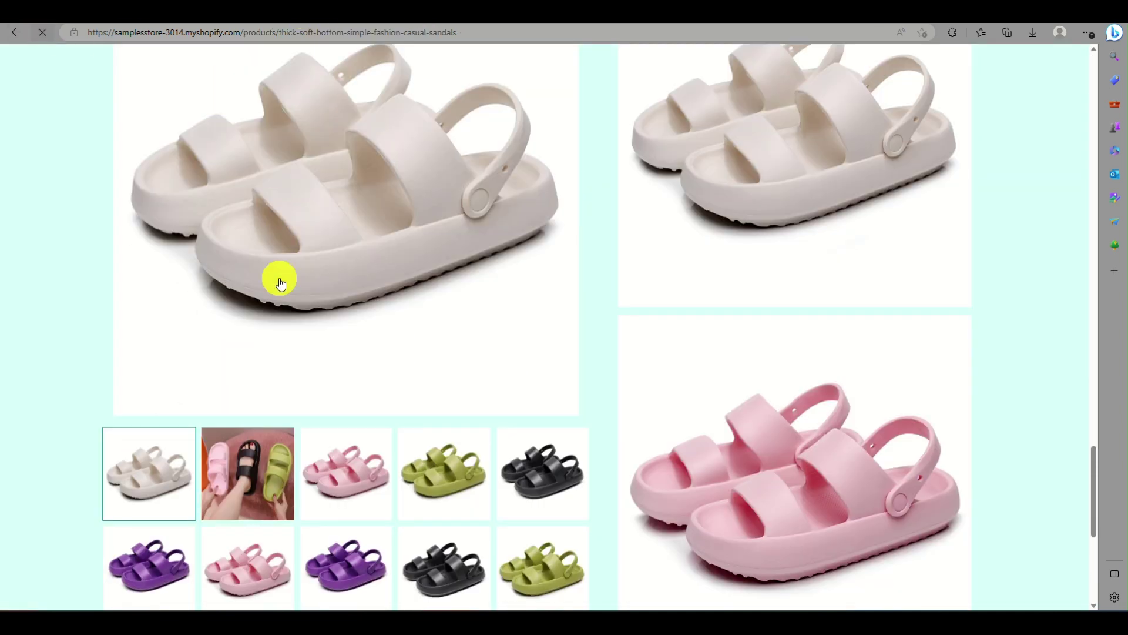
scroll(280, 284, down, 5)
scroll(280, 283, down, 7)
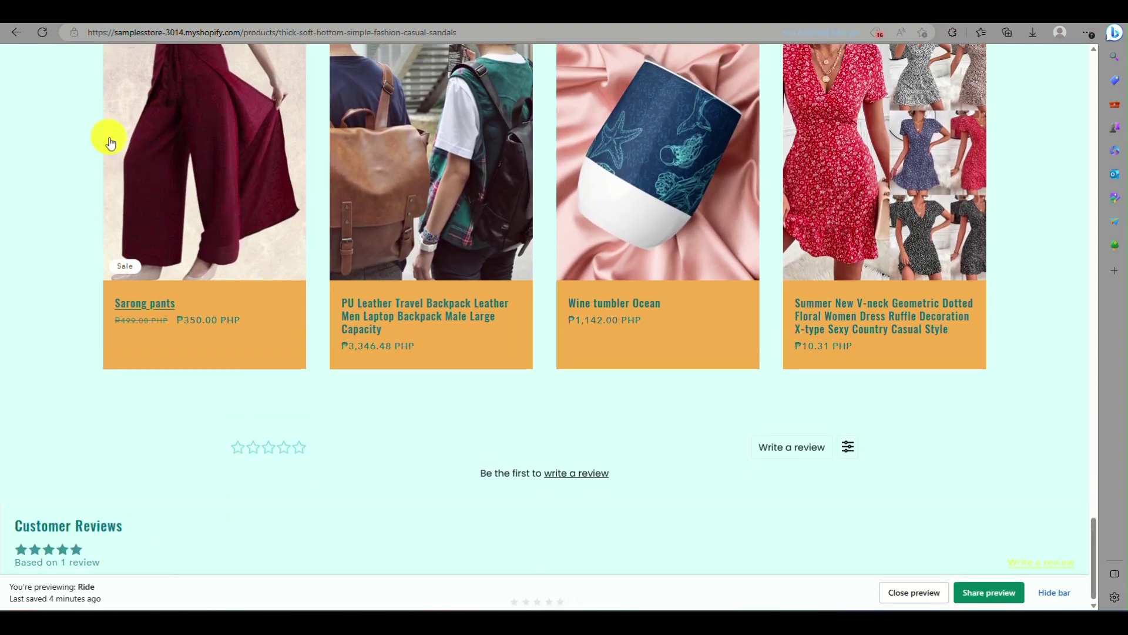
Reload the sandals page again and check its 5-star (1) rating and Customer Reviews section
click(43, 32)
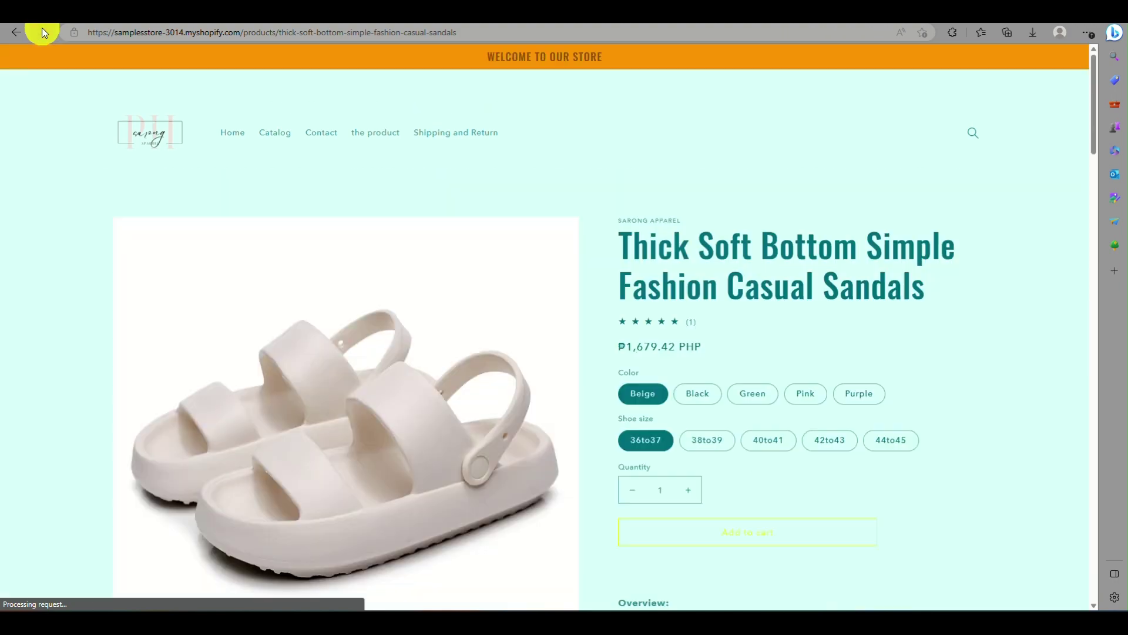
scroll(214, 289, down, 10)
scroll(99, 310, down, 10)
scroll(188, 152, down, 10)
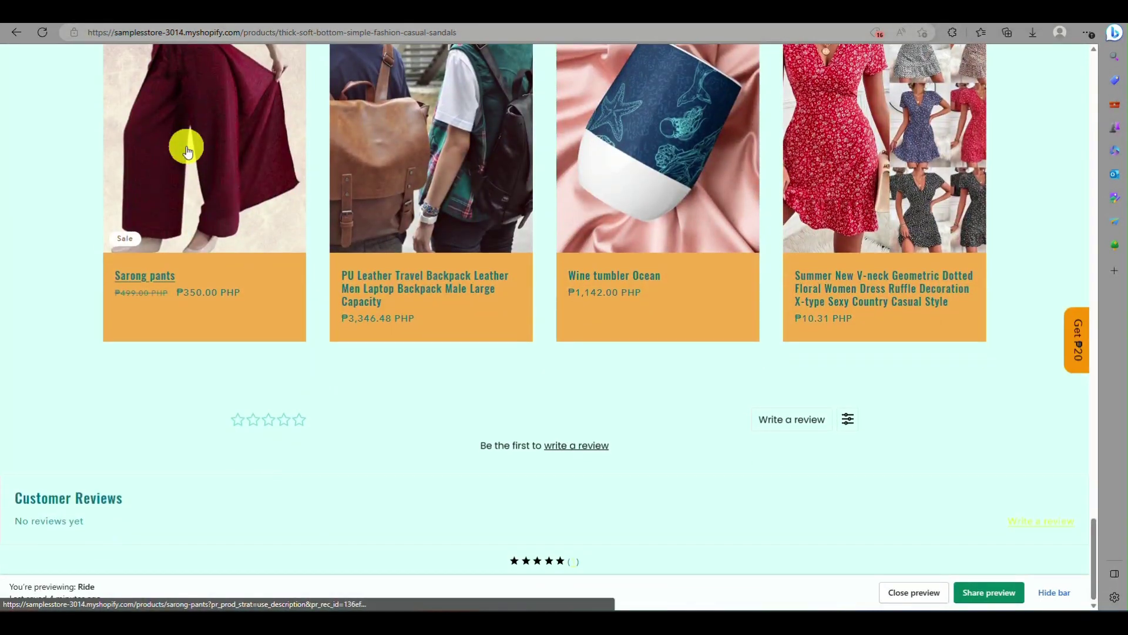
scroll(187, 151, up, 1)
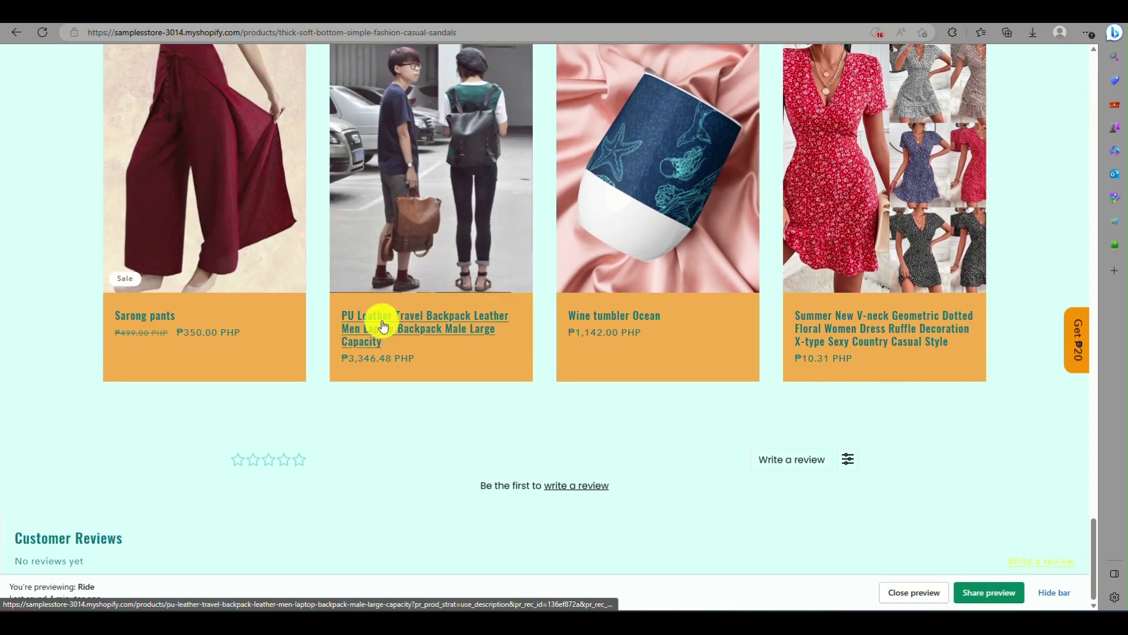
scroll(530, 528, down, 1)
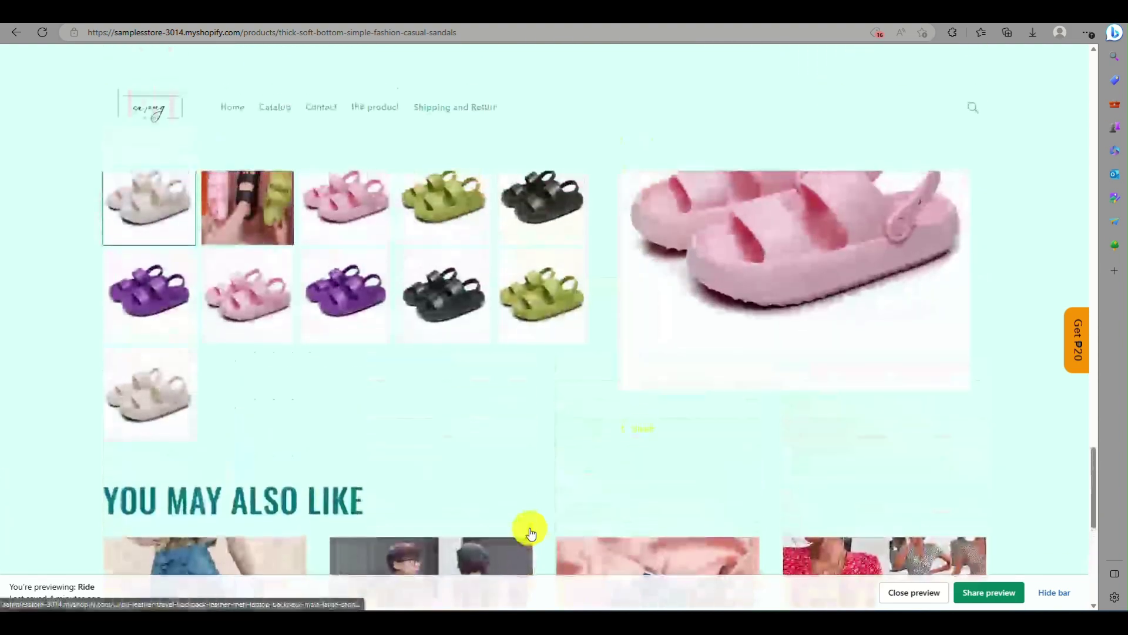
scroll(530, 531, up, 15)
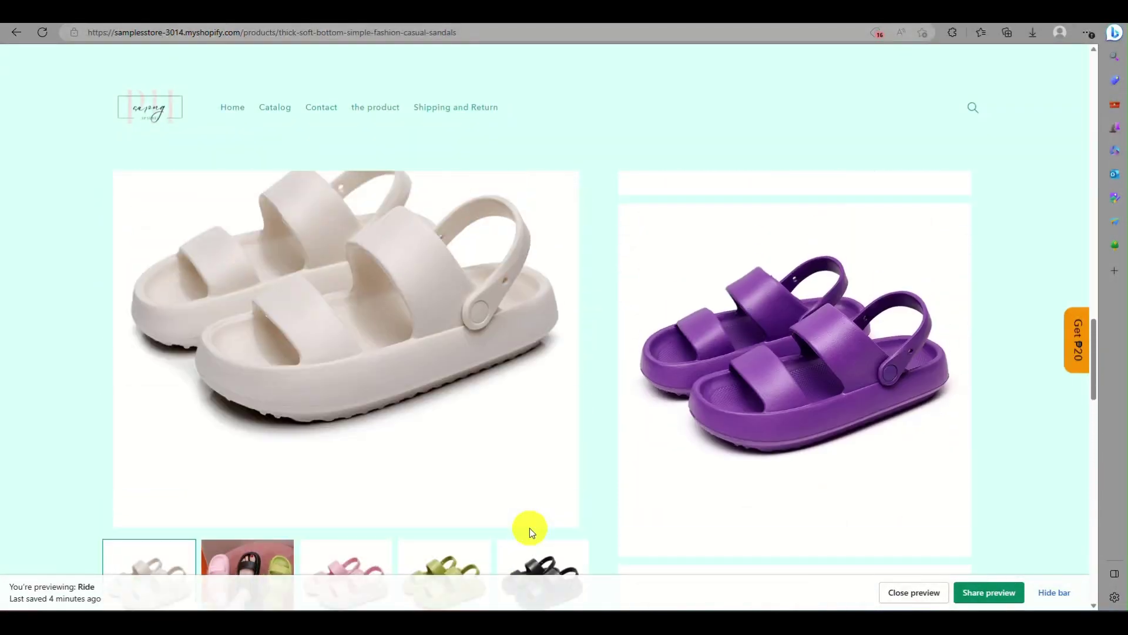
scroll(530, 528, up, 8)
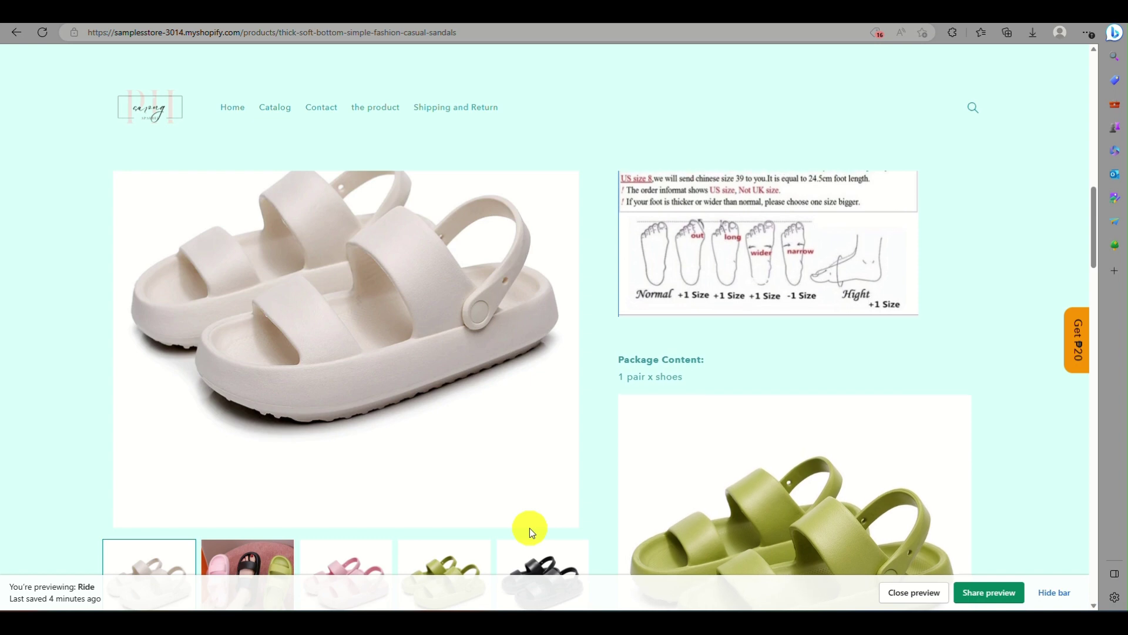
scroll(530, 528, up, 3)
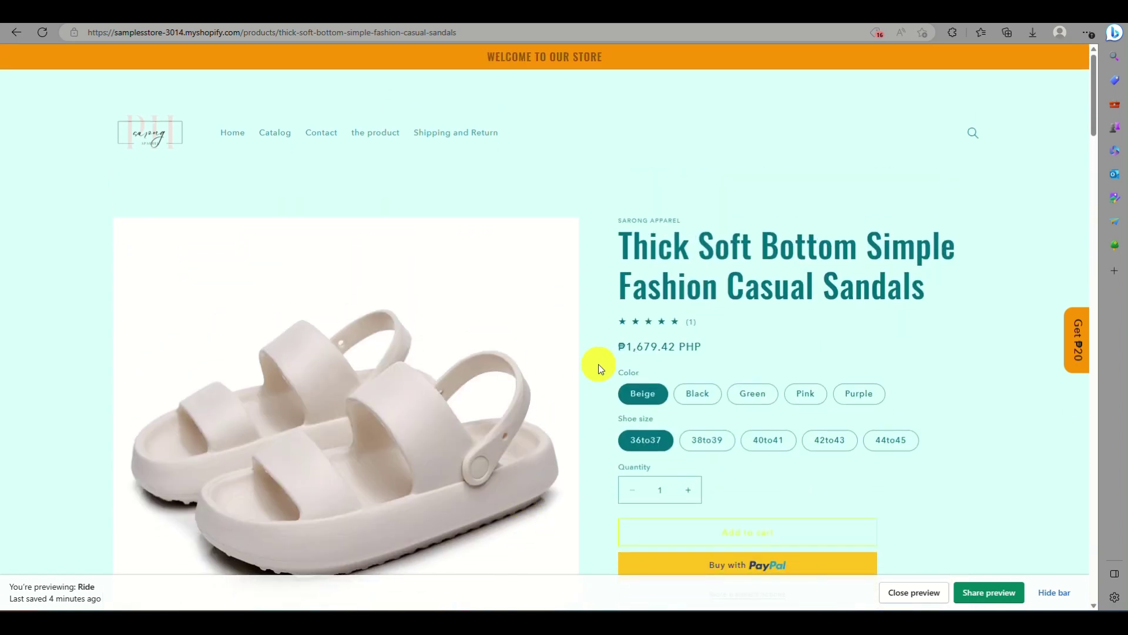
scroll(597, 365, down, 10)
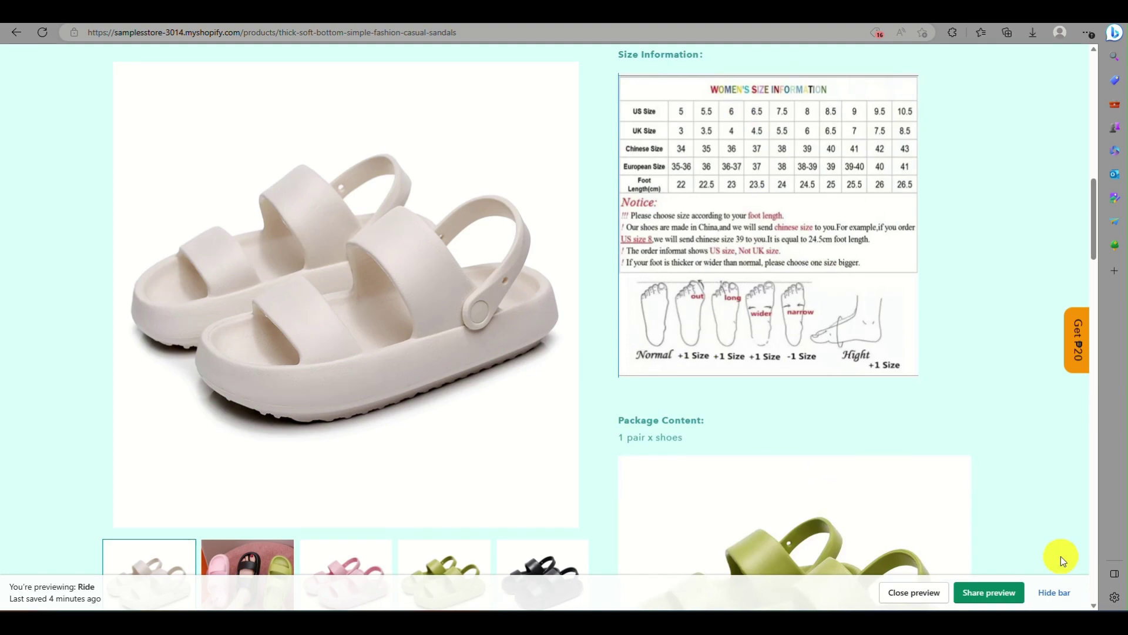
scroll(1043, 592, down, 5)
scroll(1043, 606, down, 10)
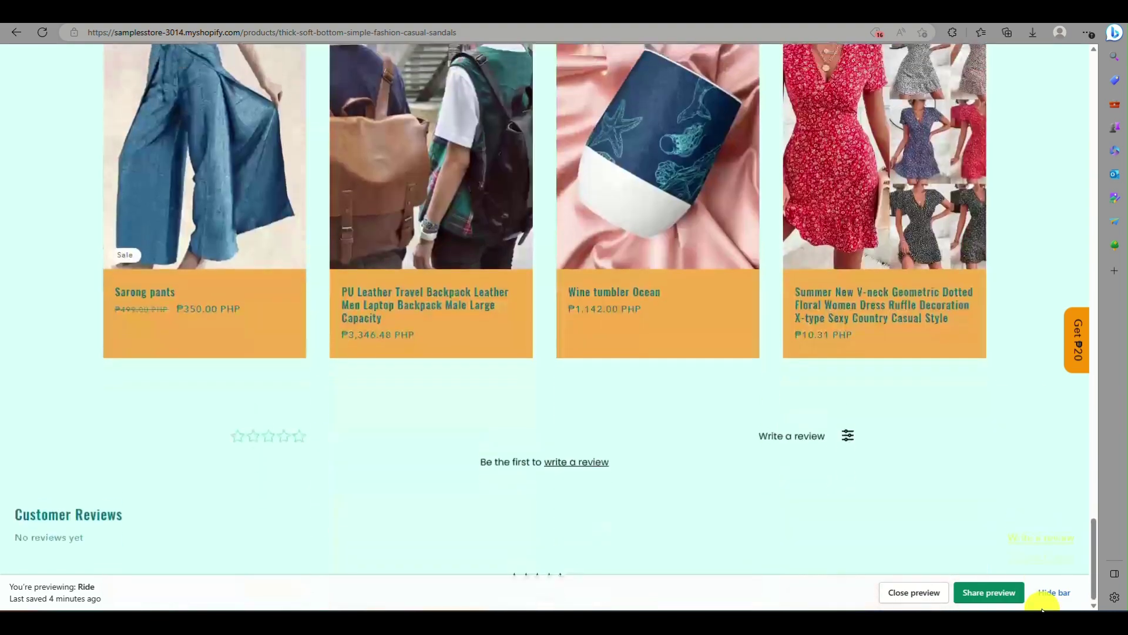
scroll(1049, 597, up, 1)
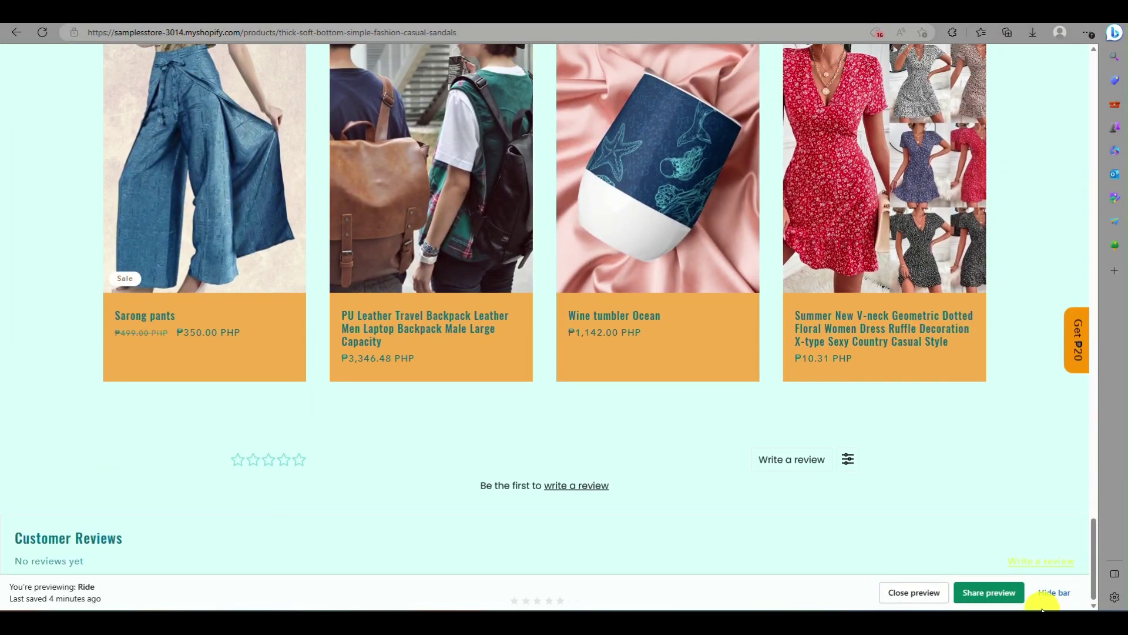